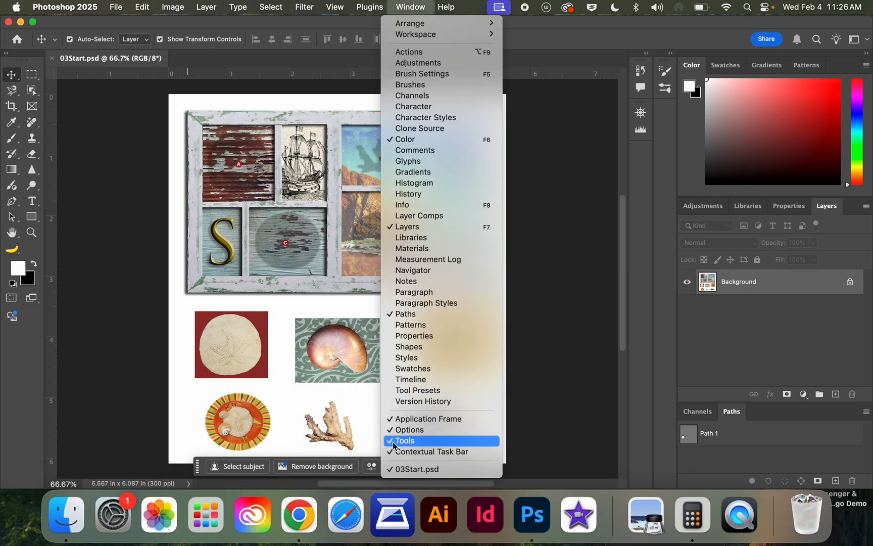
Step: Examine which tools are grouped under the marquee and lasso tools
left_click(70, 84)
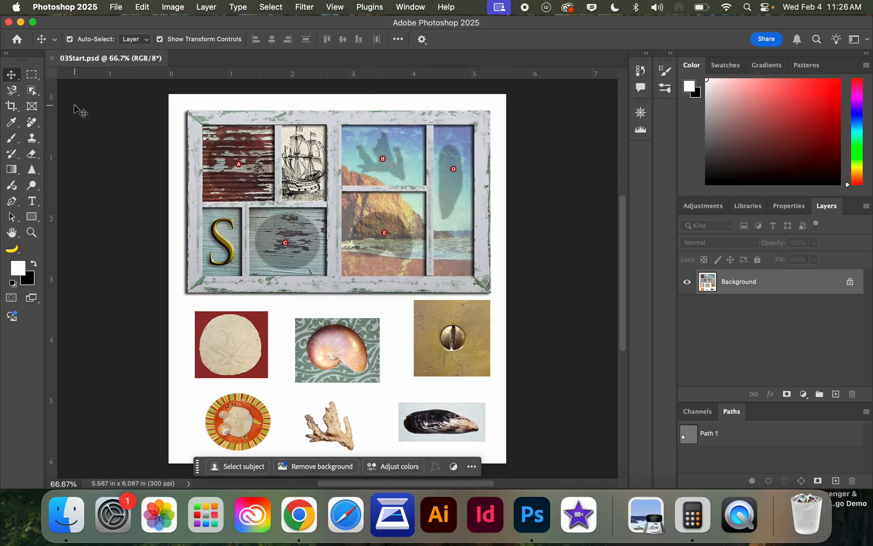
left_click(32, 75)
right_click(31, 76)
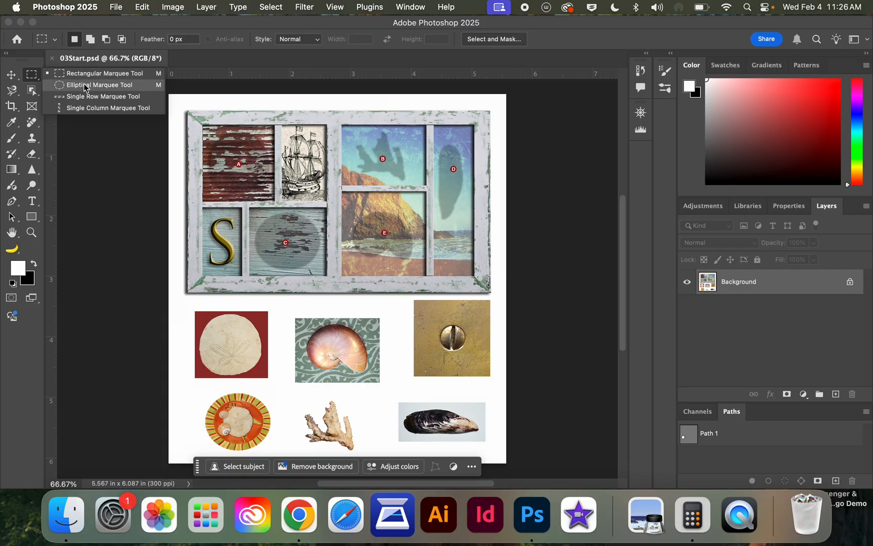
left_click(15, 94)
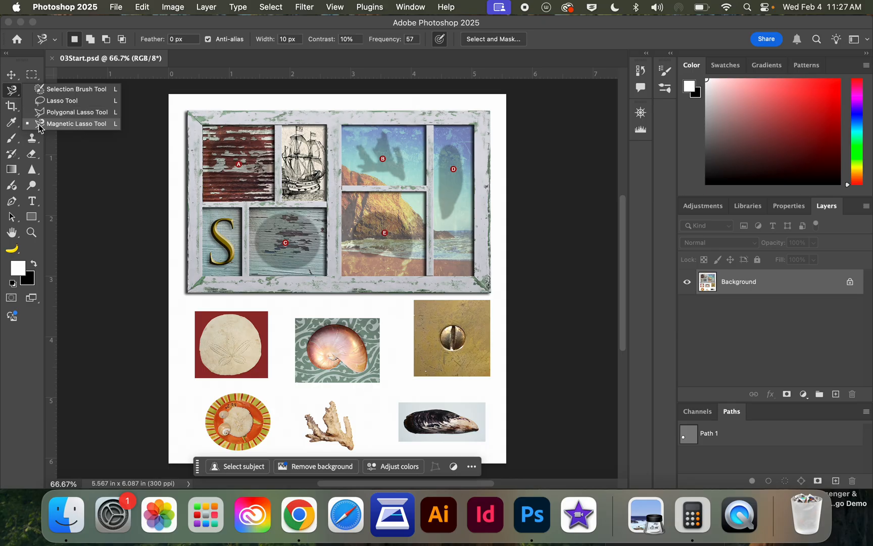
left_click(89, 214)
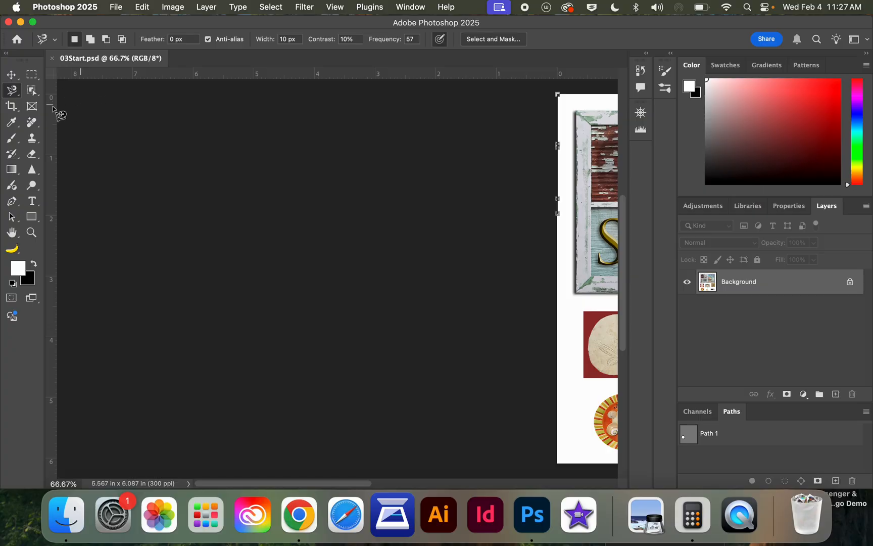
left_click(11, 76)
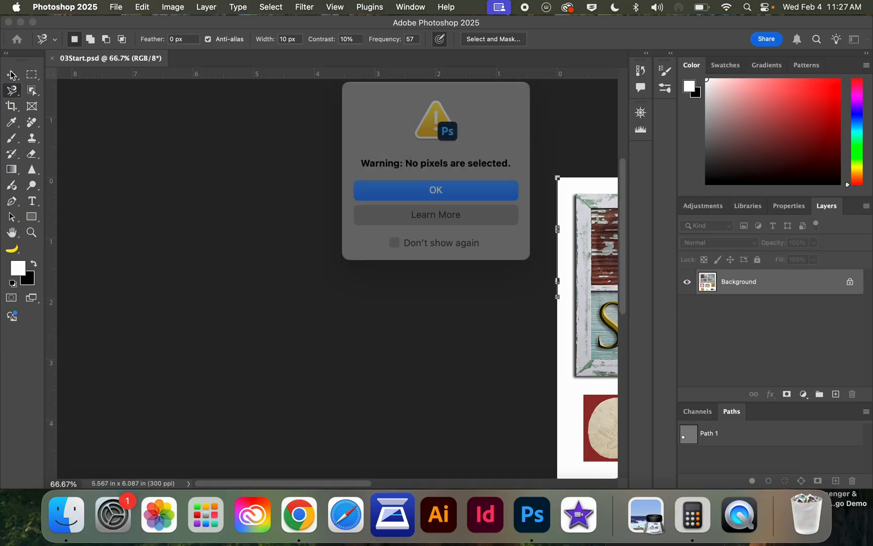
left_click(453, 187)
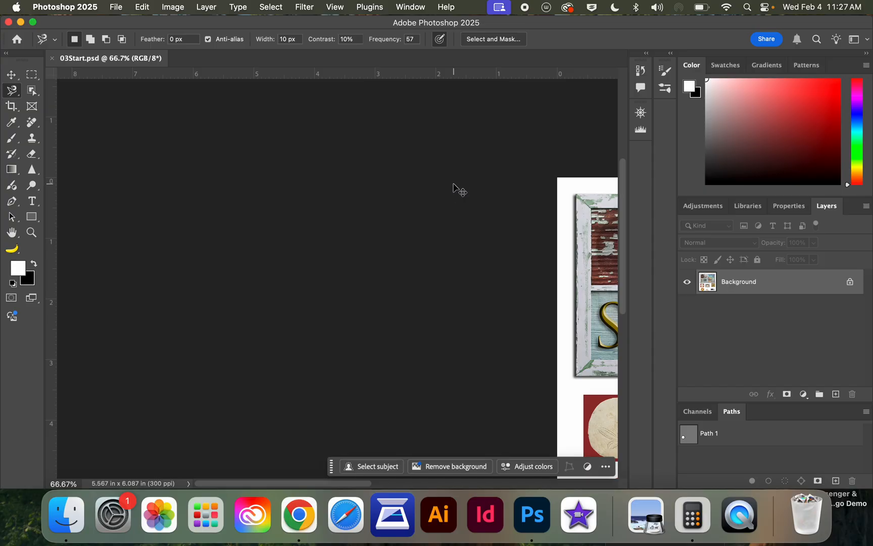
key("super+0")
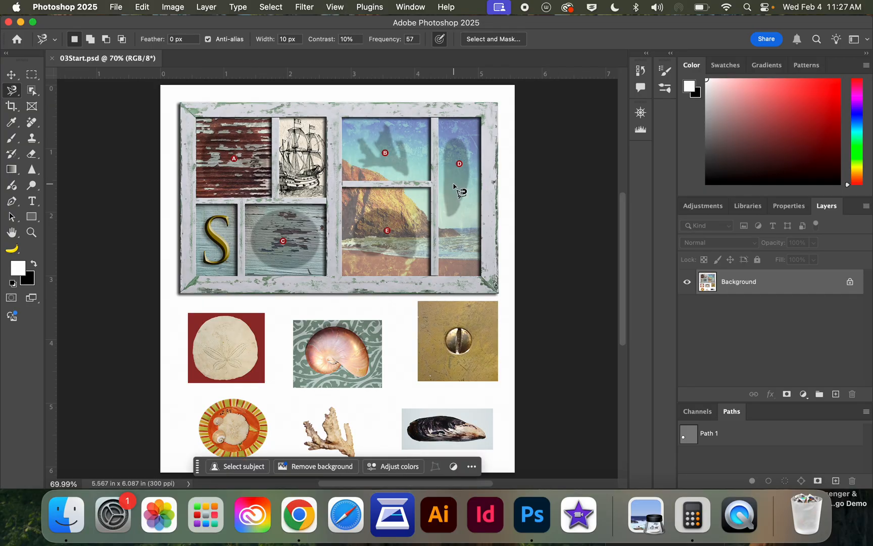
Step: Examine the tools grouped with the Object Selection tool, and go back to the Rectangular Marquee tool
left_click(33, 92)
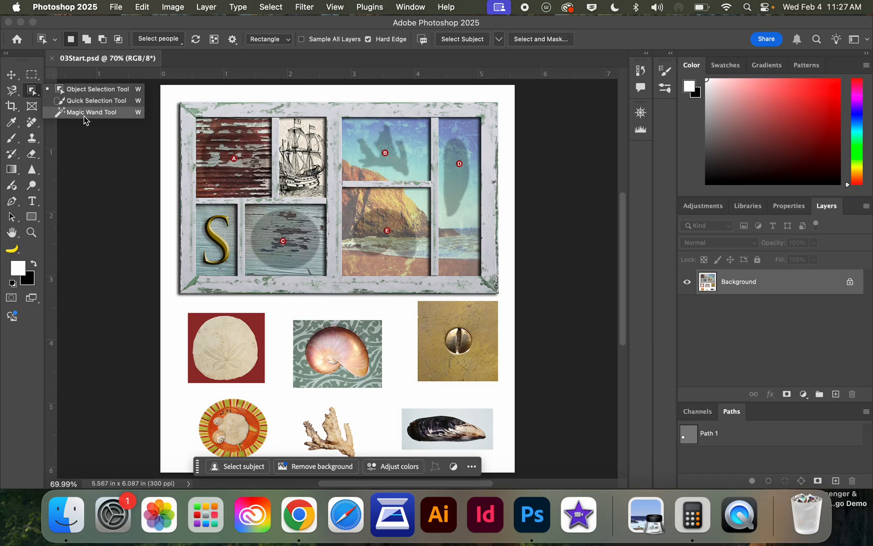
left_click(34, 75)
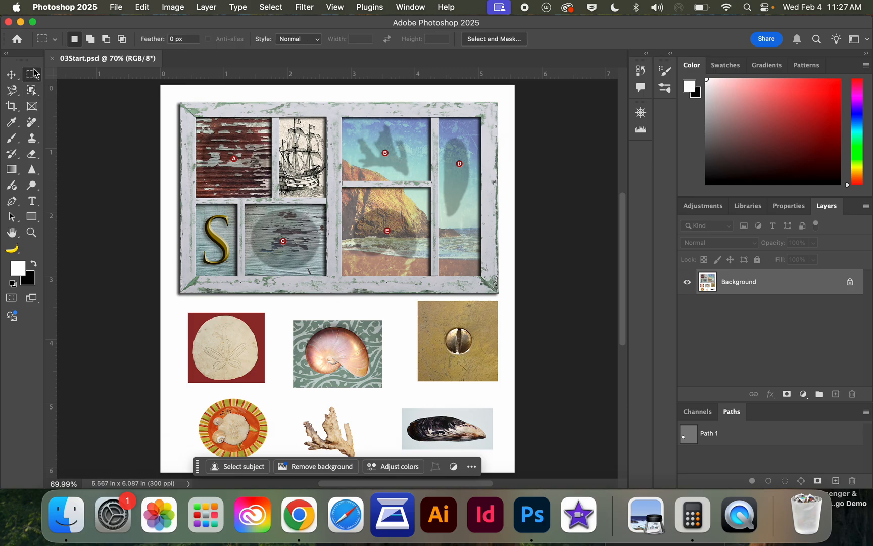
left_click(33, 75)
left_click(32, 91)
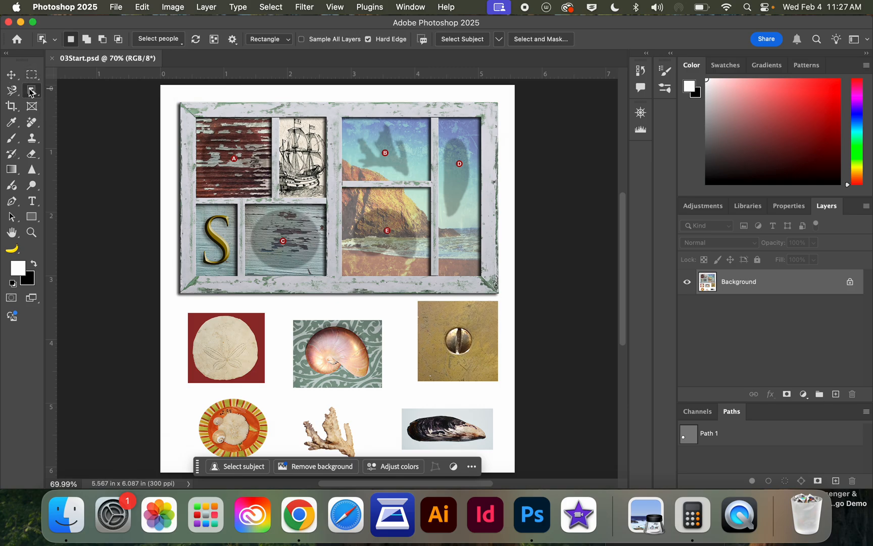
left_click(31, 76)
scroll(298, 215, "down", 1)
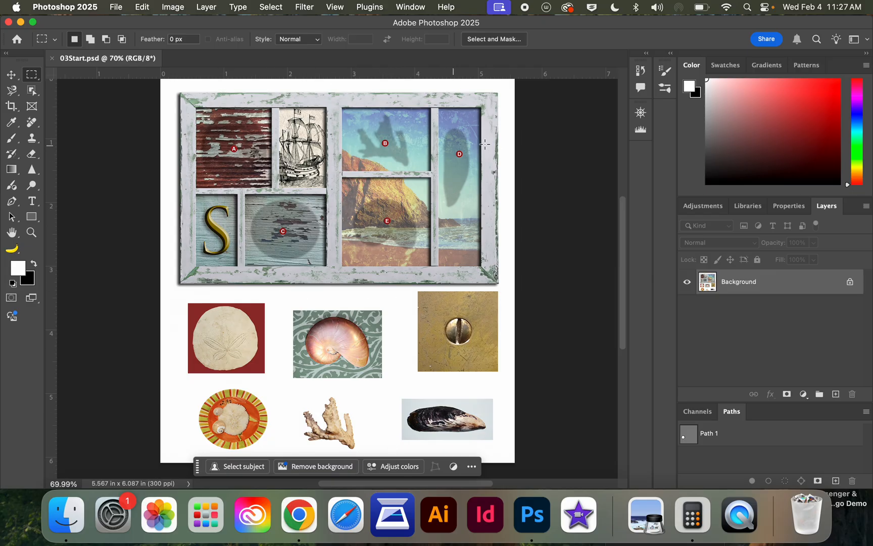
Step: Switch to Chrome and view the finished collage 03End.jpg for comparison with the start file
left_click(299, 522)
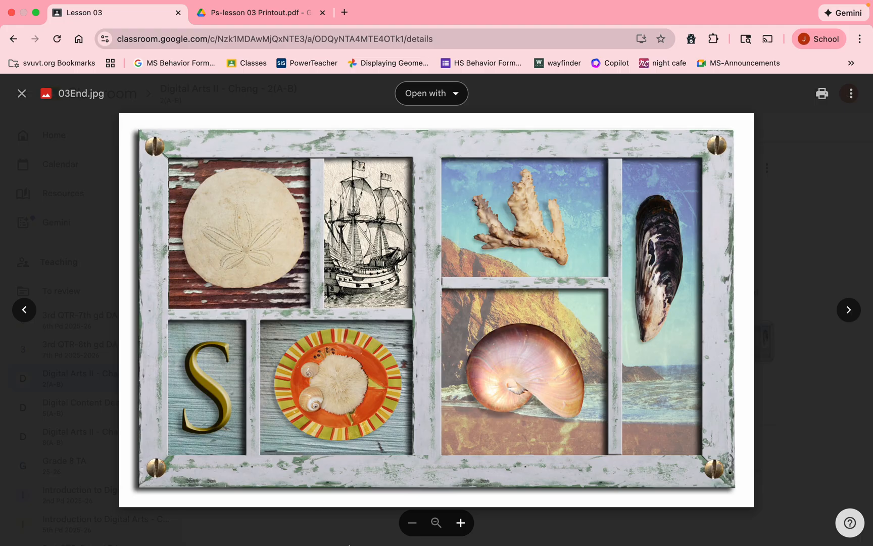
left_click(531, 520)
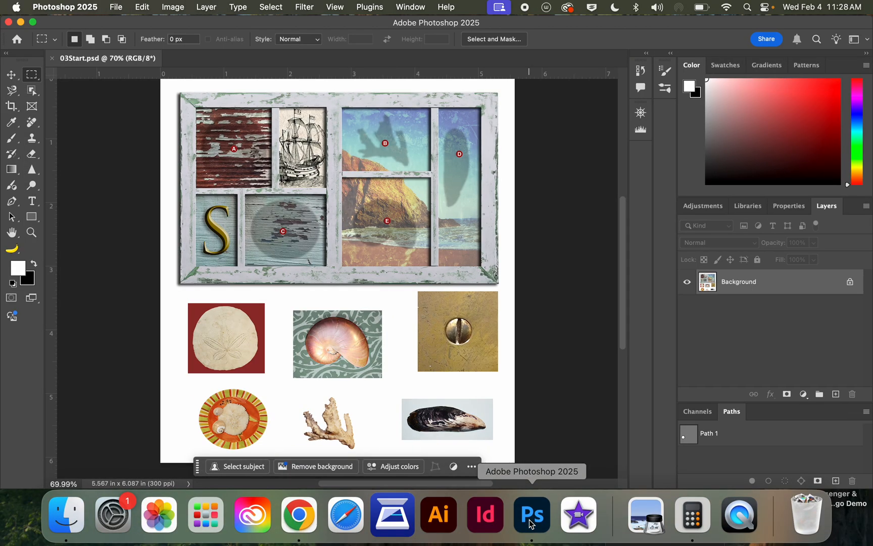
left_click(299, 515)
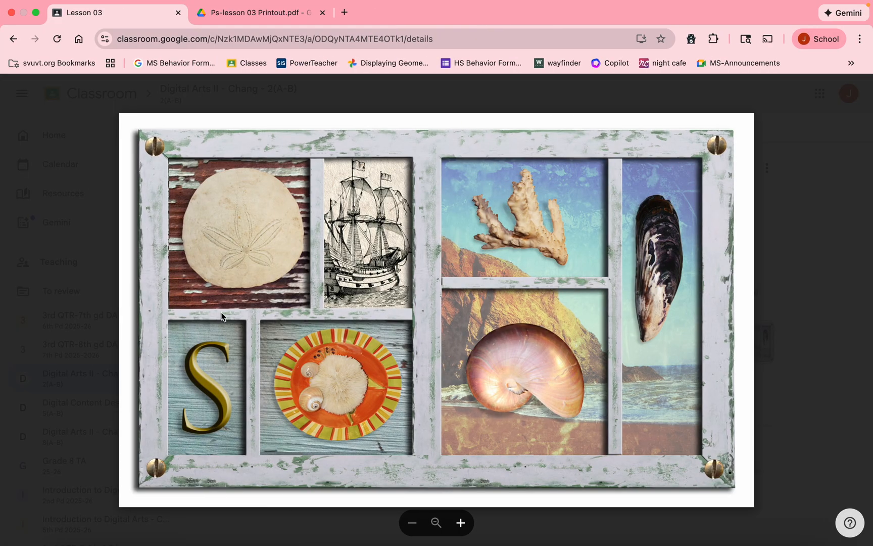
Step: Show Ps-lesson 03 Printout.pdf and read from the lesson overview to the selection tool descriptions on page 3
left_click(242, 18)
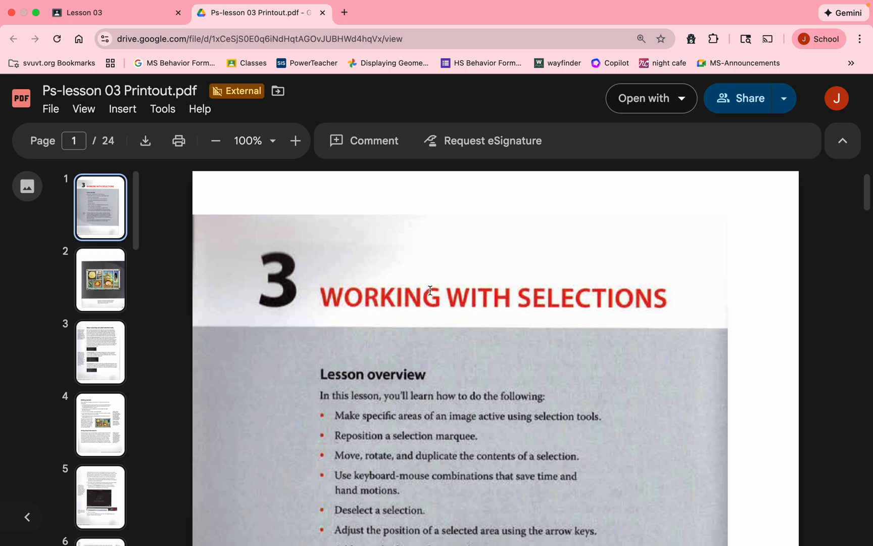
scroll(398, 294, "down", 2)
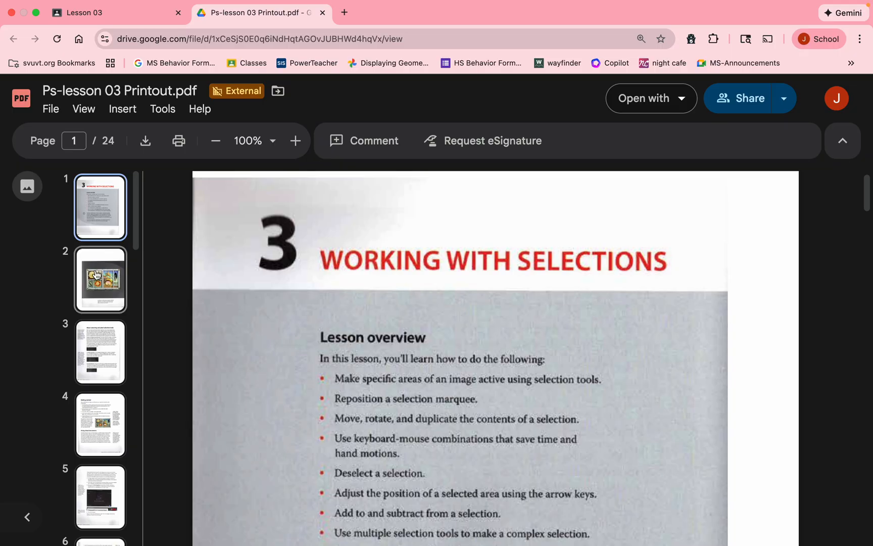
left_click(120, 257)
scroll(446, 271, "down", 5)
scroll(447, 272, "down", 3)
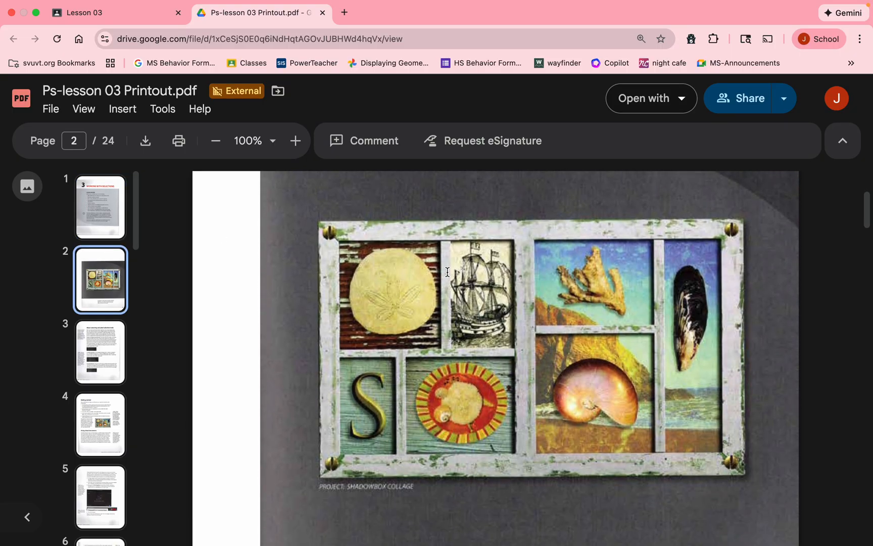
scroll(457, 267, "down", 15)
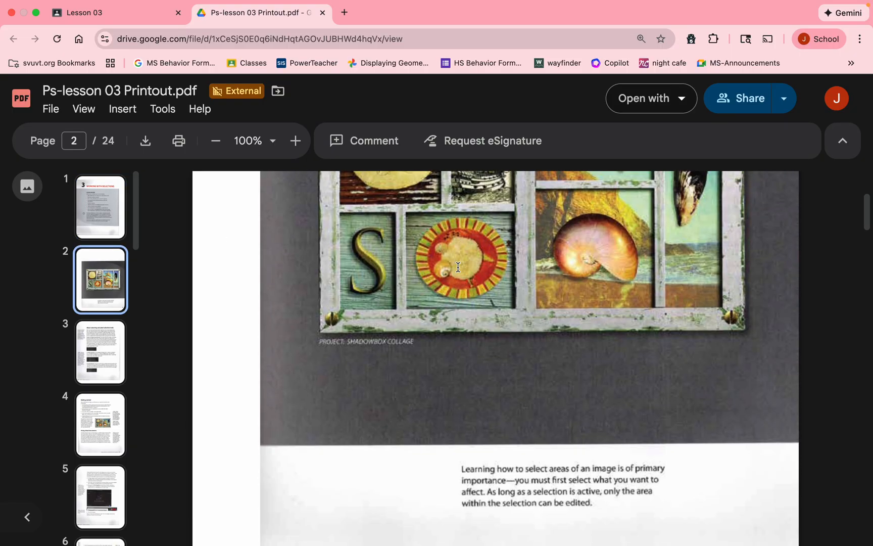
scroll(458, 267, "down", 5)
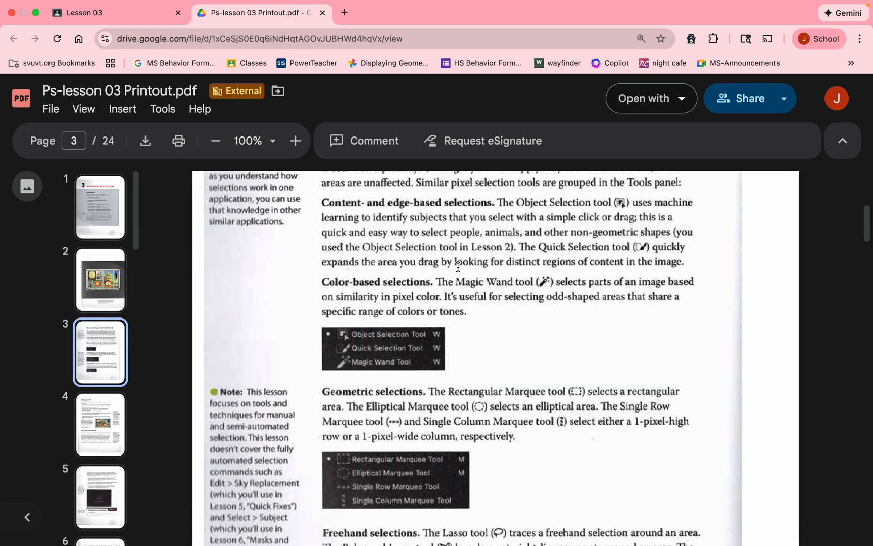
scroll(457, 267, "up", 2)
scroll(457, 266, "up", 1)
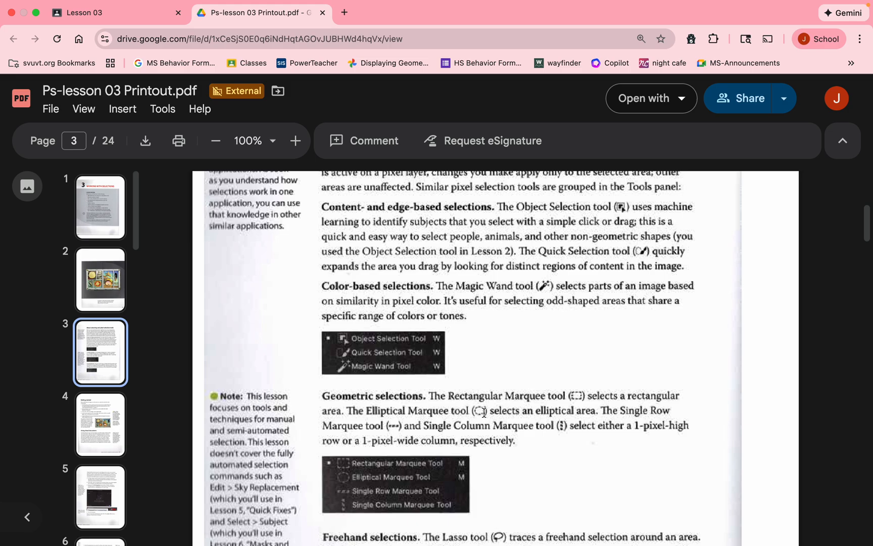
scroll(484, 412, "down", 3)
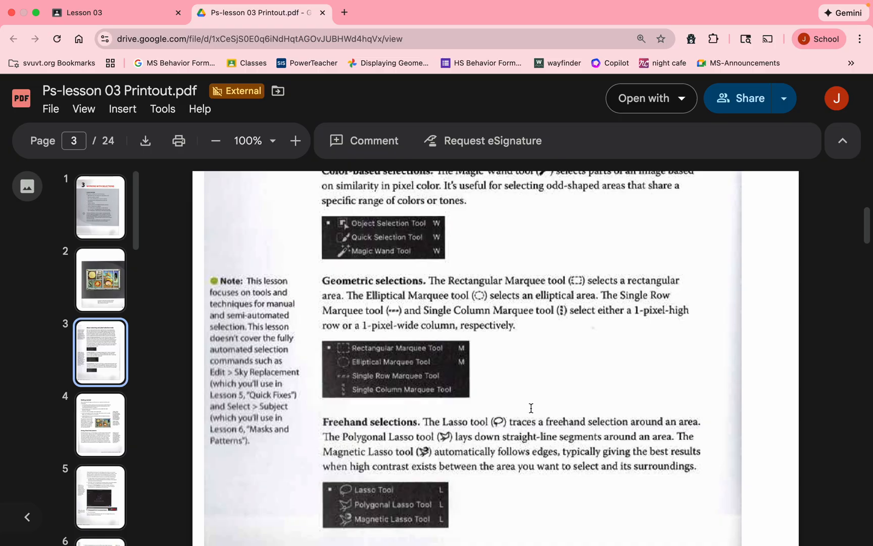
Step: Read on through page 7 of the lesson PDF, examining the instructions for selecting the sand dollar with the Magic Wand tool
scroll(539, 402, "down", 10)
scroll(540, 400, "down", 10)
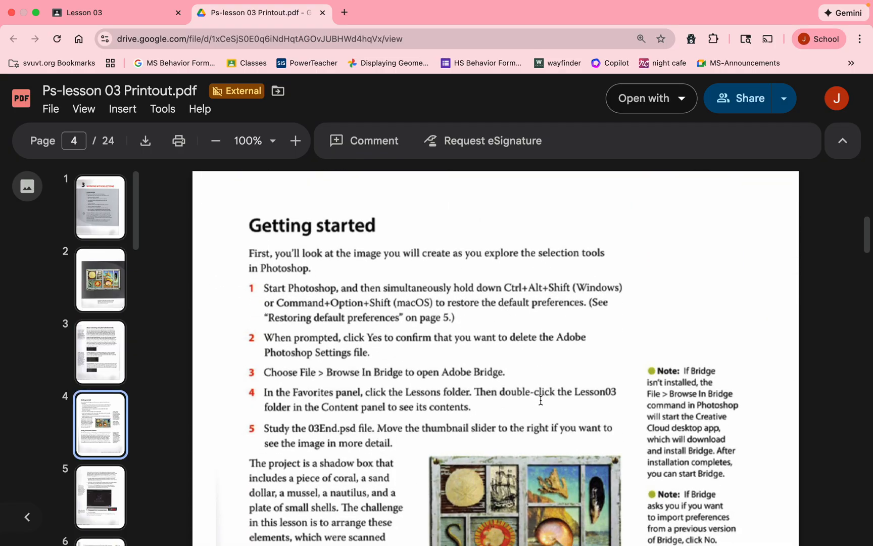
scroll(540, 400, "down", 15)
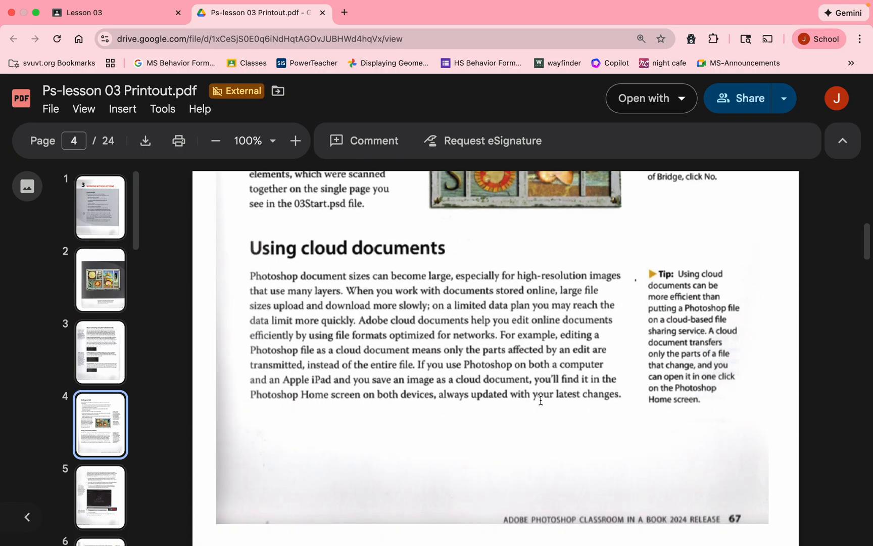
scroll(540, 400, "down", 15)
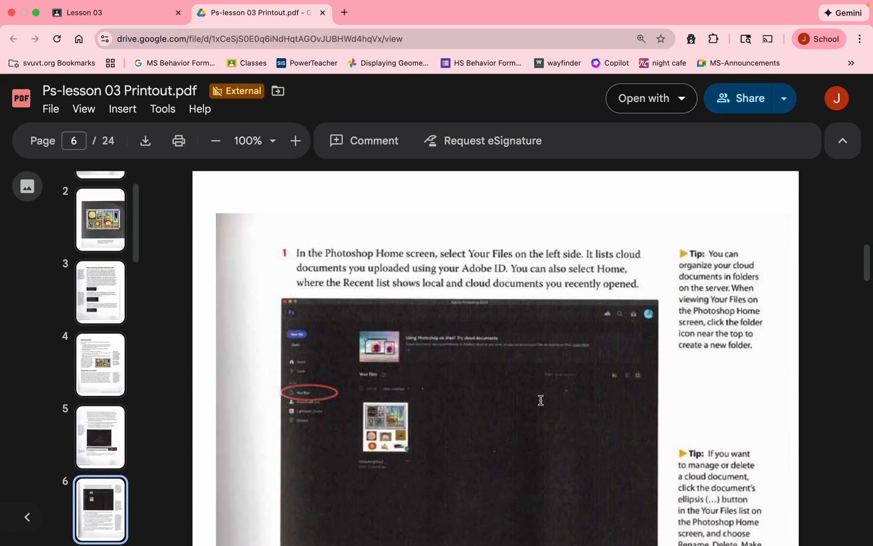
scroll(540, 400, "down", 1)
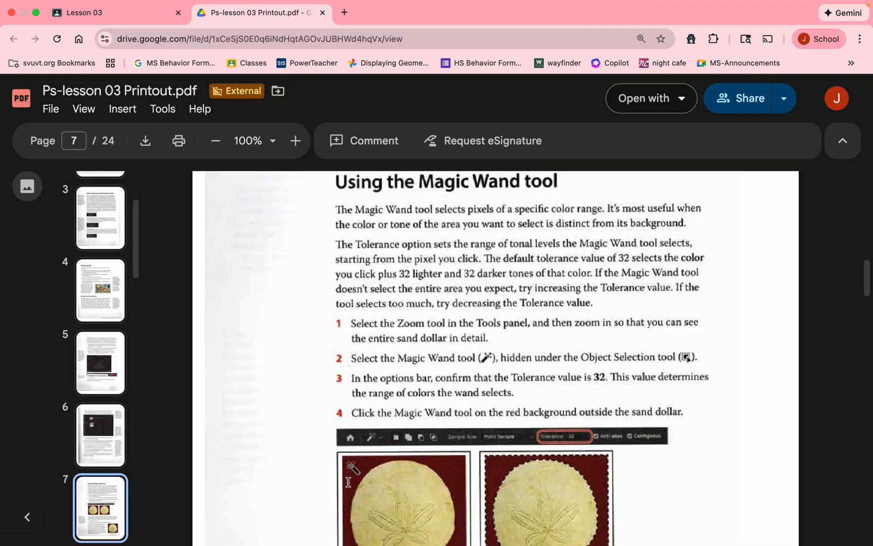
scroll(348, 482, "down", 3)
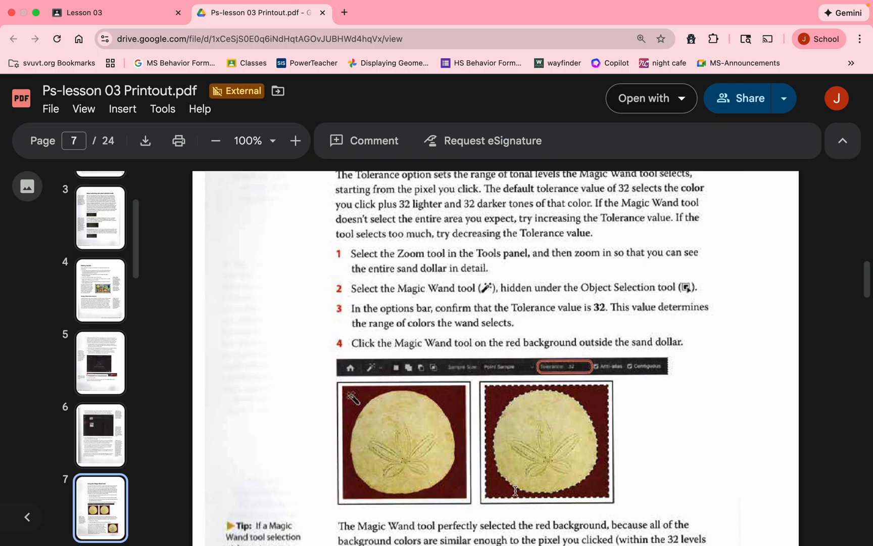
scroll(502, 439, "down", 2)
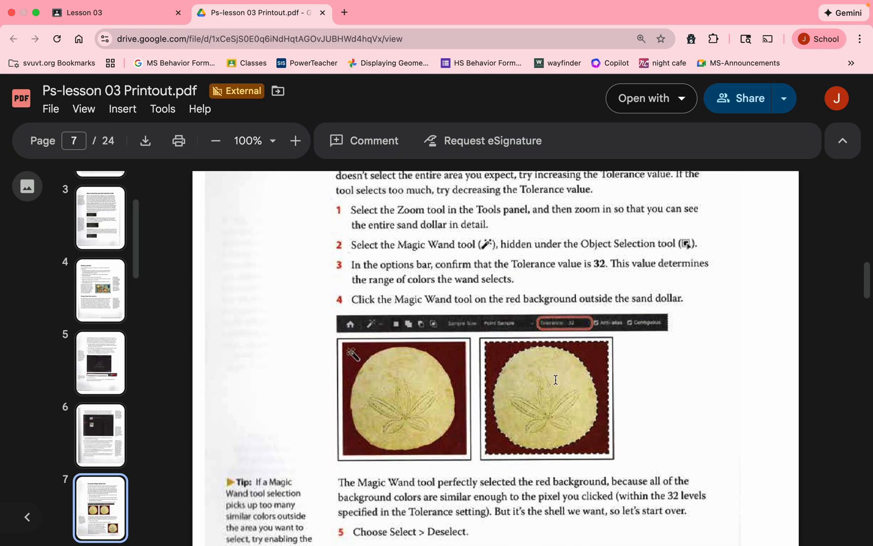
scroll(562, 413, "down", 15)
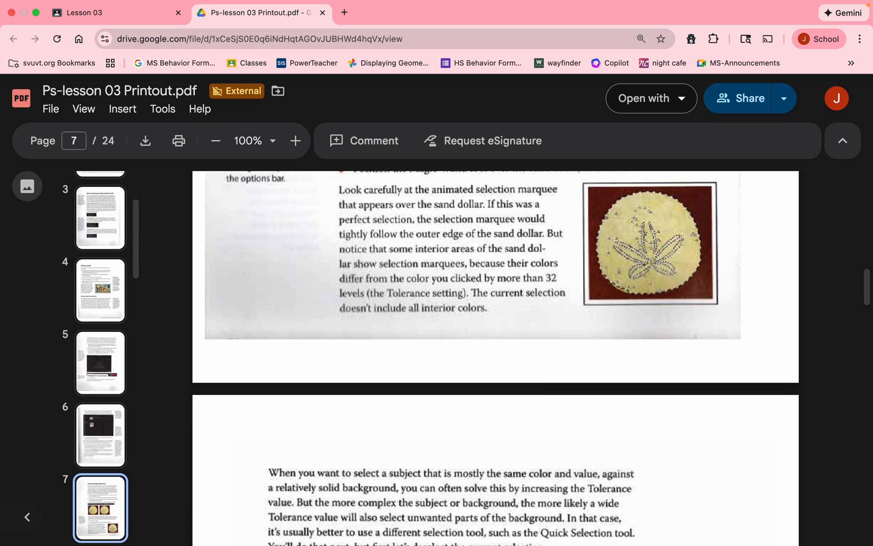
Step: Switch back to Photoshop and use the Zoom tool to enlarge the sand dollar on its red background
mouse_move(485, 528)
left_click(533, 529)
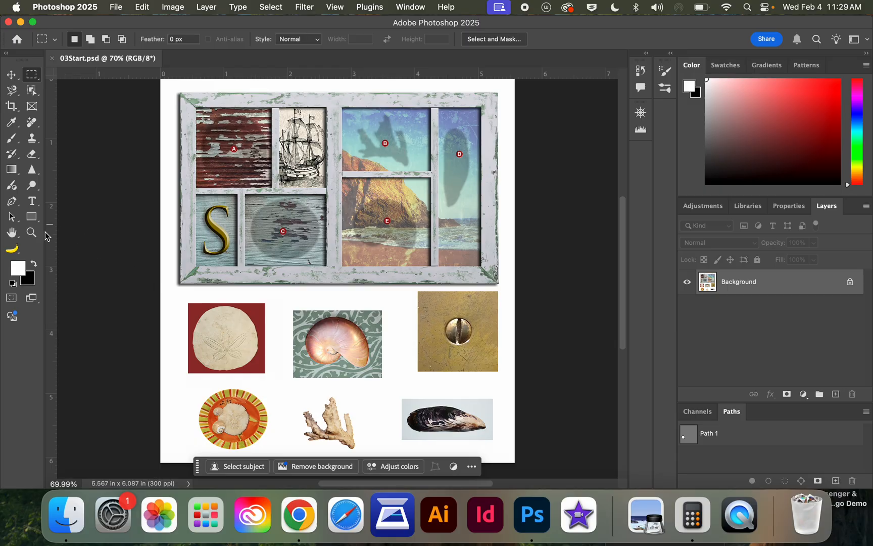
key("z")
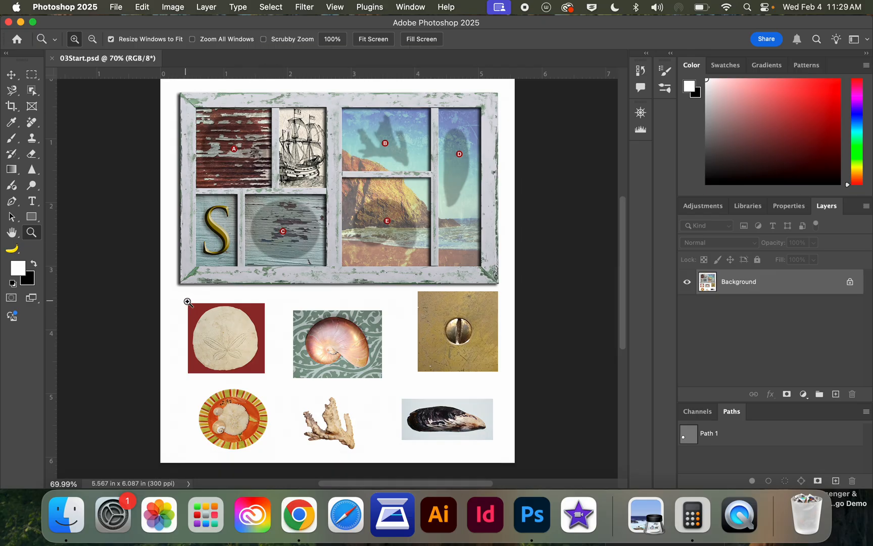
left_click_drag(188, 301, 273, 378)
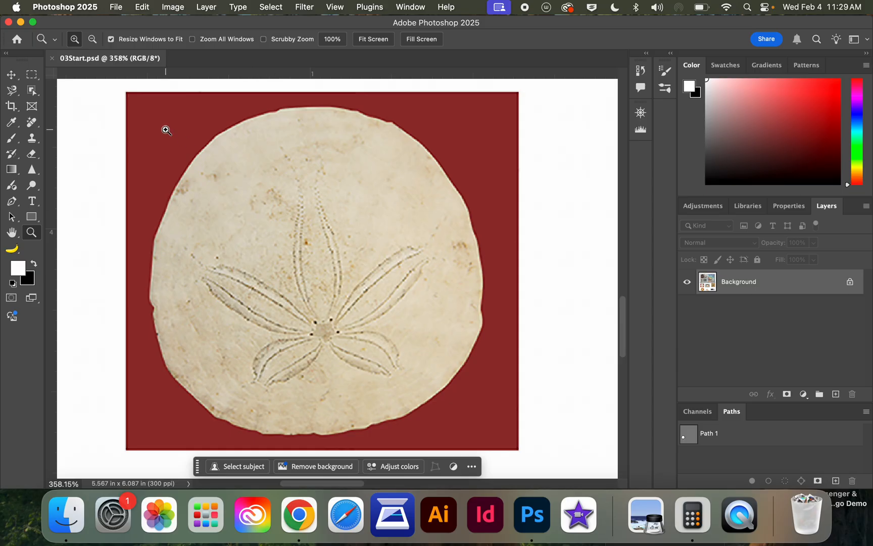
Step: Activate the Magic Wand tool for selecting around the sand dollar
left_click(32, 90)
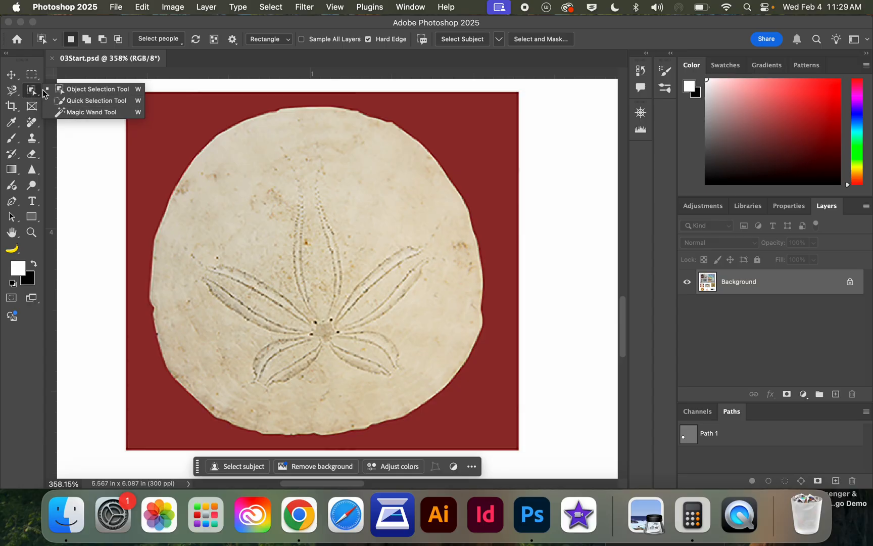
left_click(76, 111)
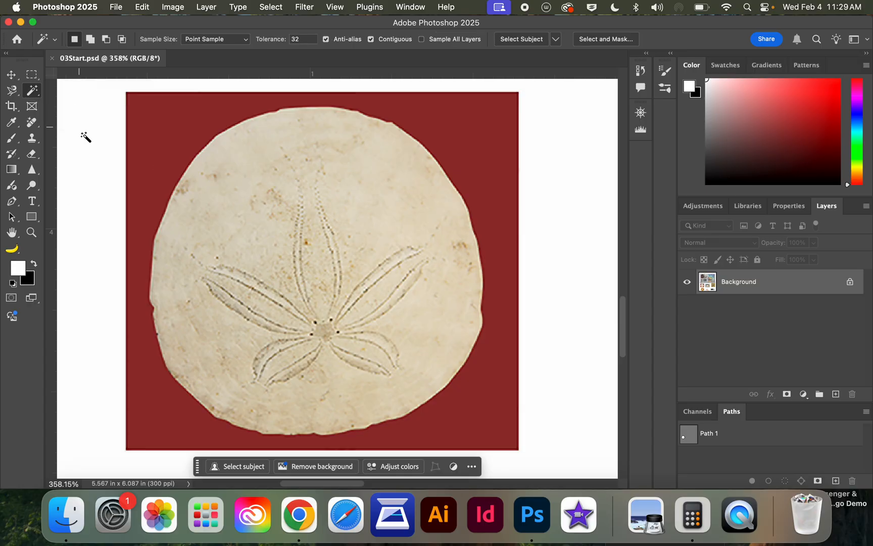
left_click(11, 74)
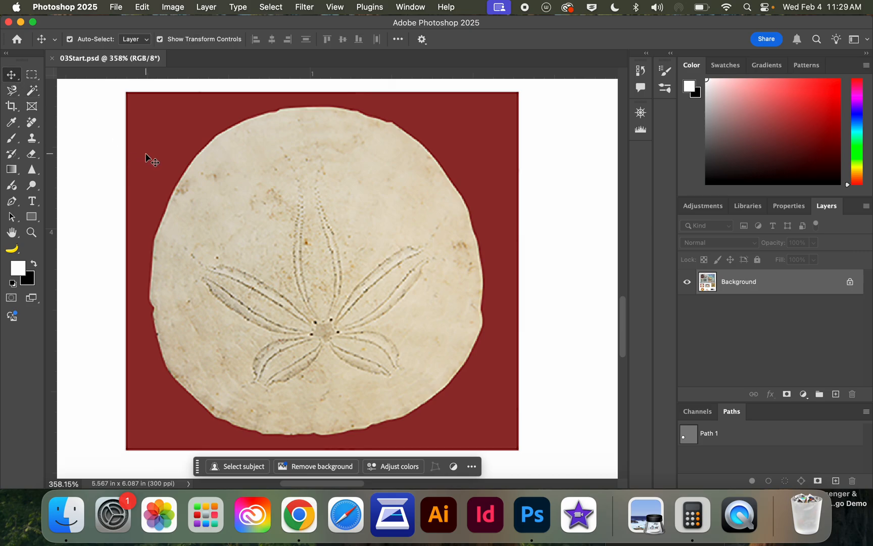
key("w")
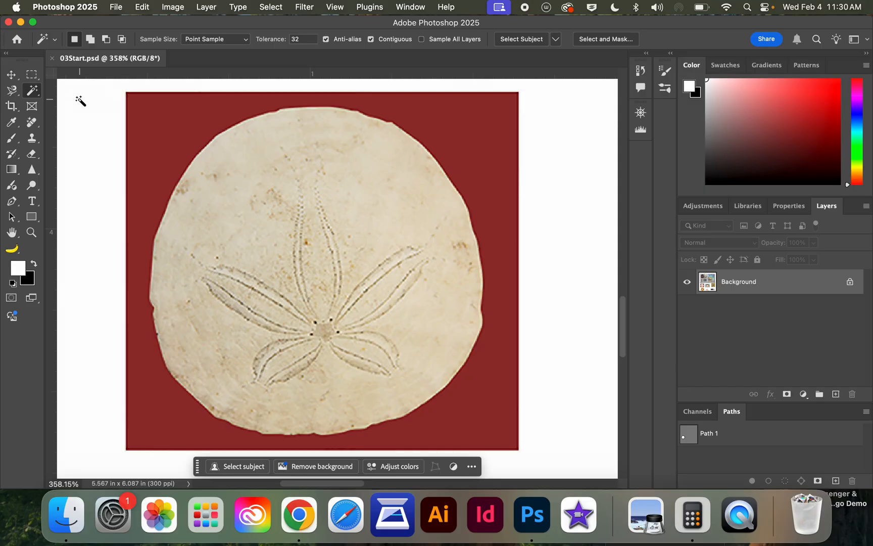
Step: Try selecting the red background around the sand dollar with the Magic Wand and moving it, then undo the move and deselect
key("shift+w")
key("shift+w")
key("shift+w")
left_click(157, 116)
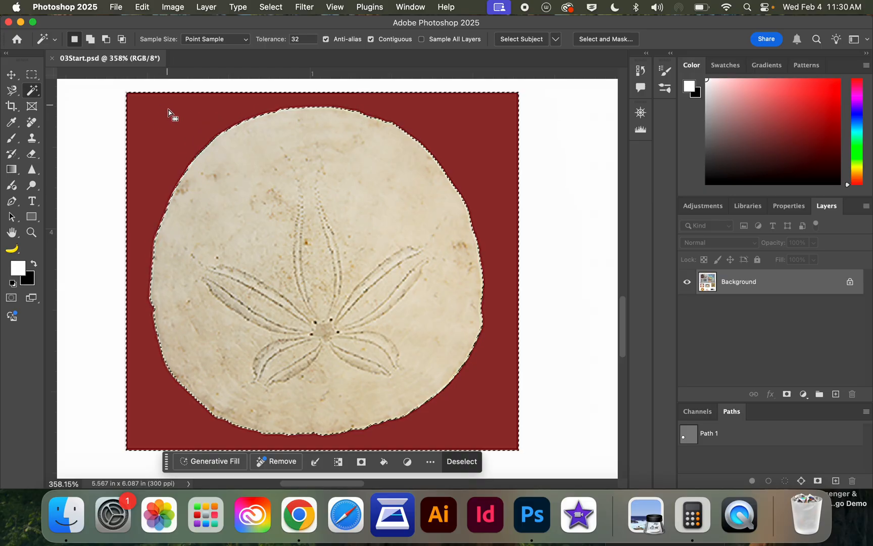
key("v")
left_click_drag(159, 123, 79, 246)
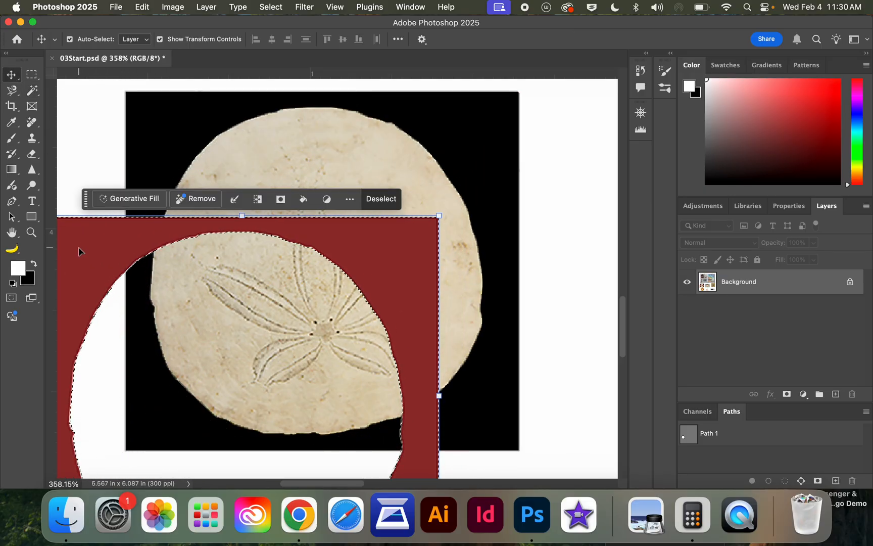
key("super+z")
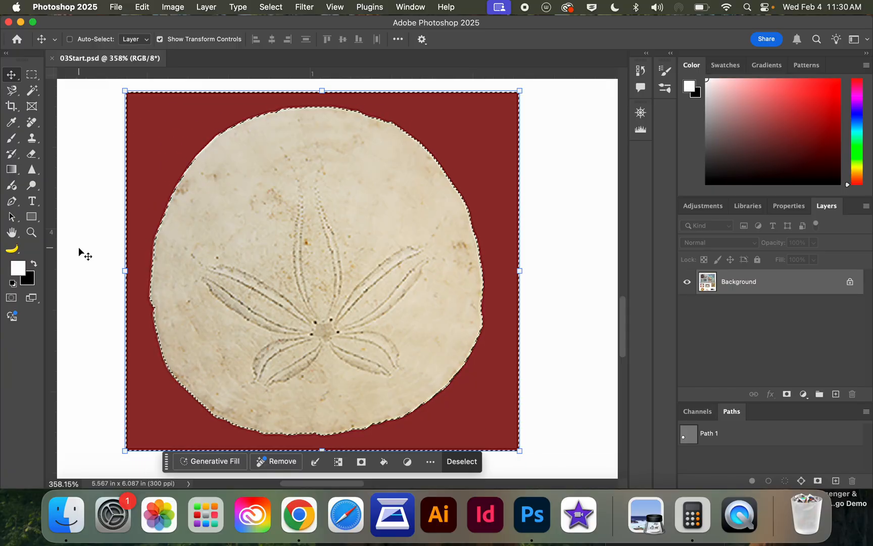
key("super+d")
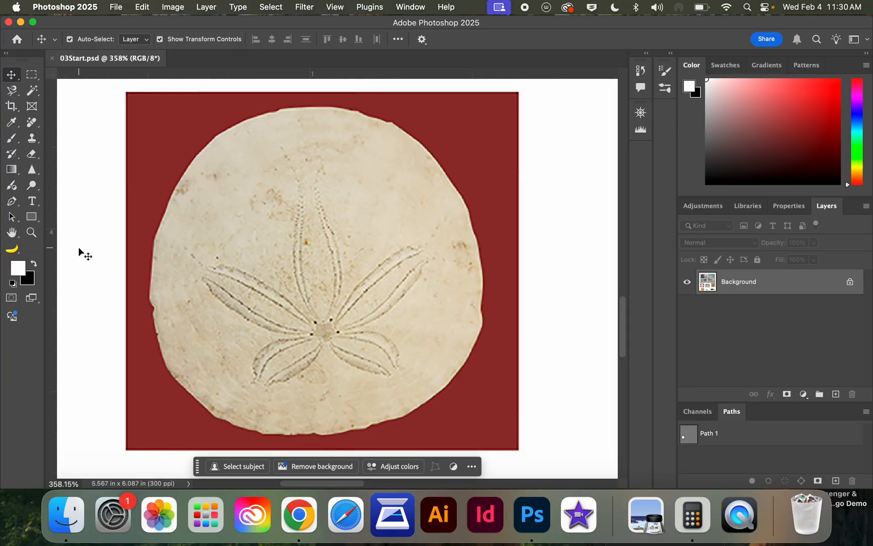
Step: Try to select the sand dollar itself with the Magic Wand at a tolerance of 32
left_click(32, 90)
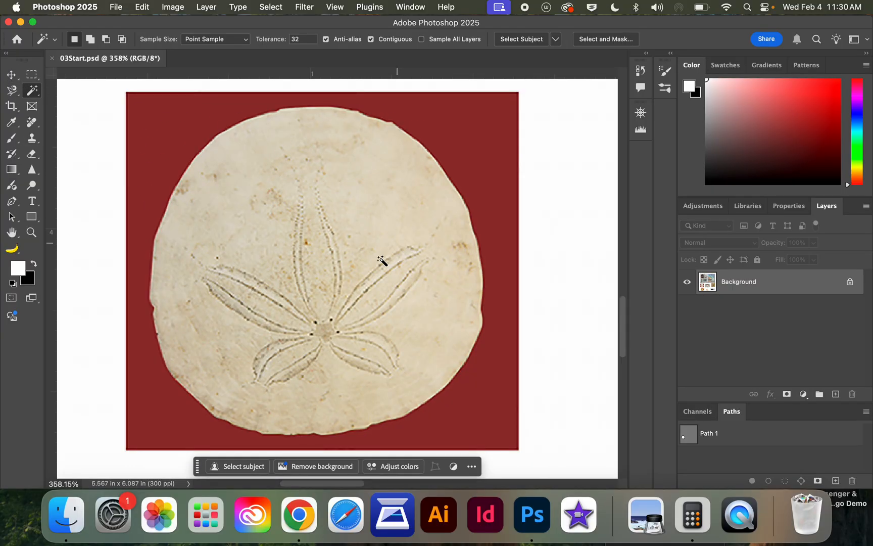
left_click(386, 199)
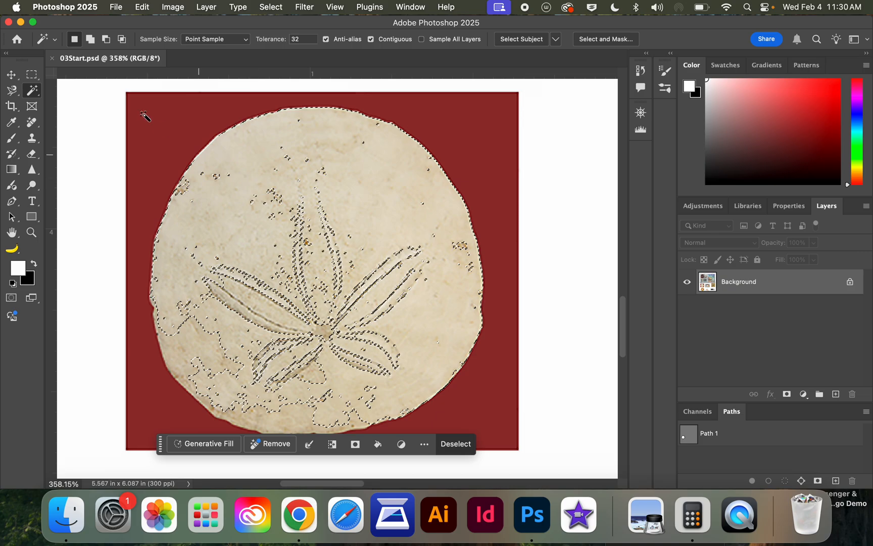
Step: Clear the current selection and select the whole sand dollar with the Quick Selection tool
right_click(37, 98)
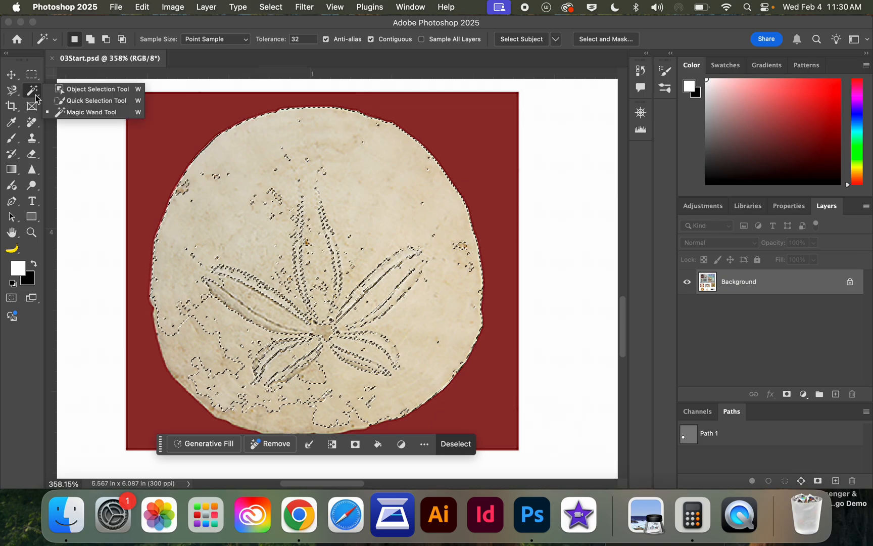
left_click(81, 101)
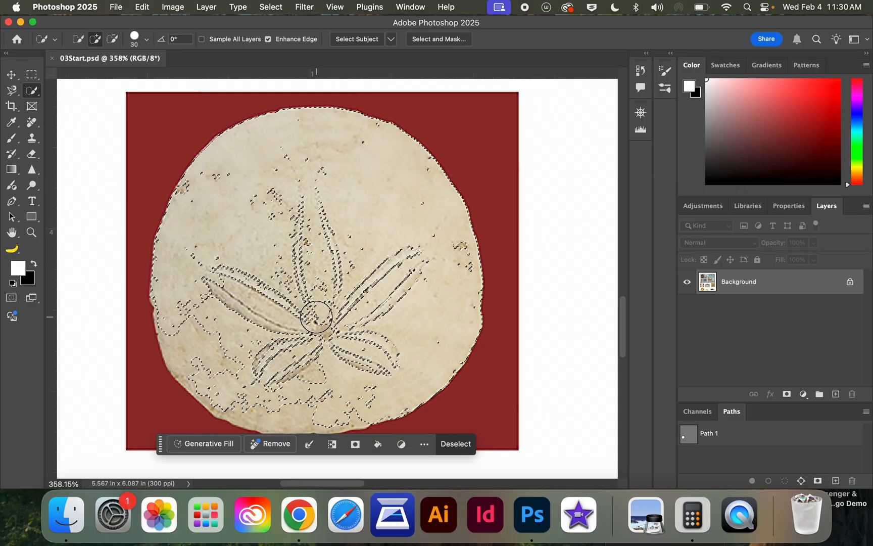
key("super+d")
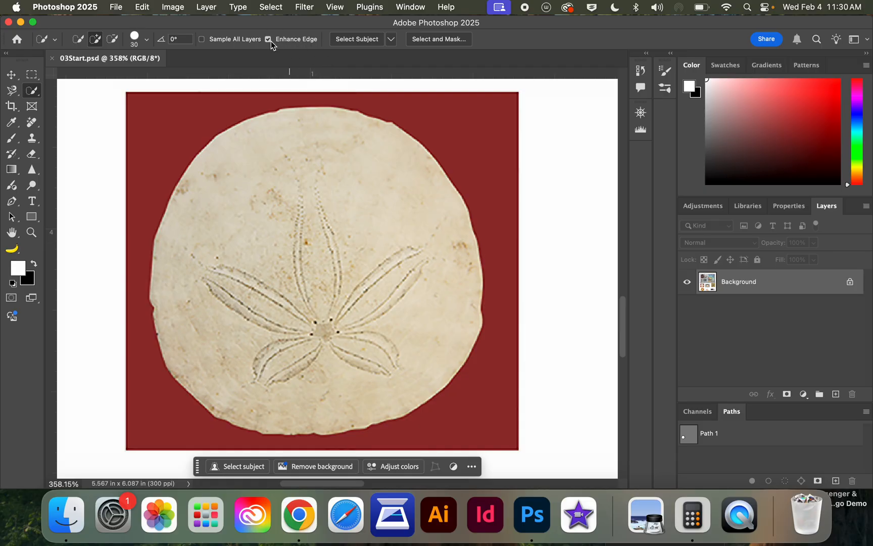
left_click(289, 187)
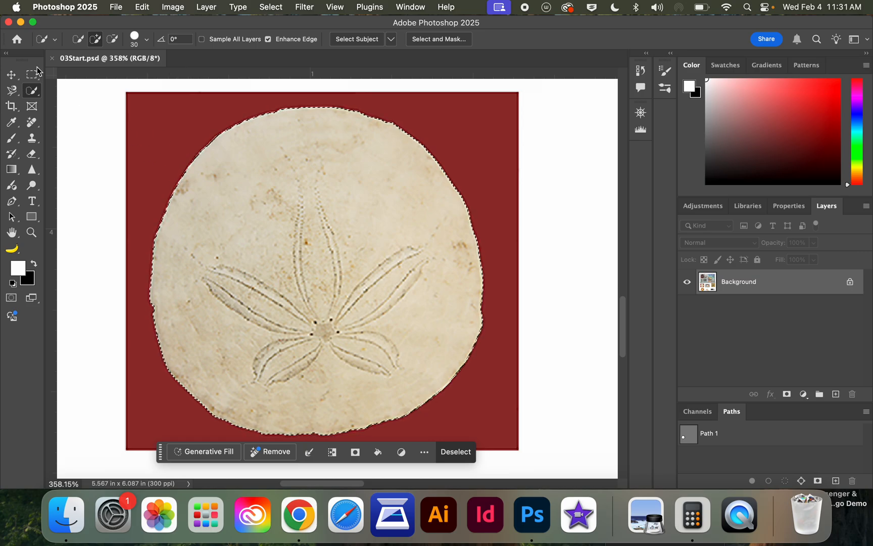
right_click(38, 89)
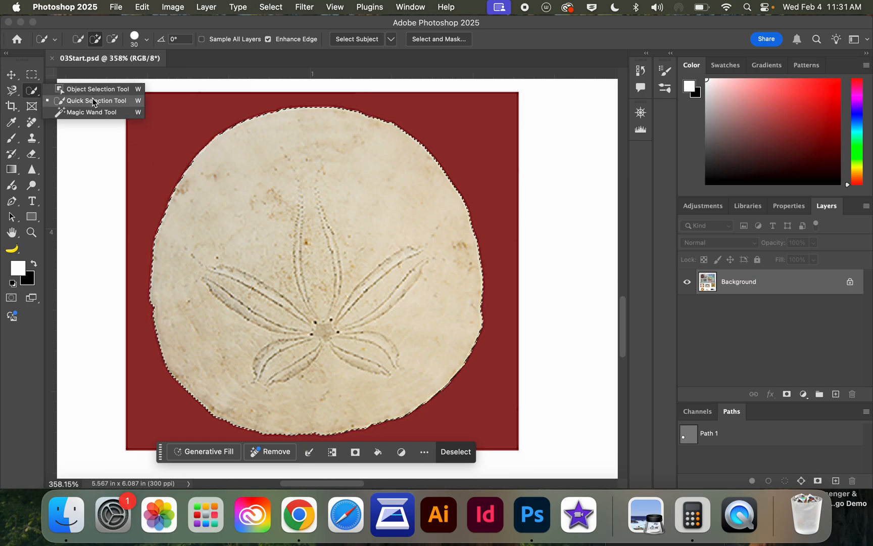
Step: Move the selected sand dollar onto area A in the upper-left compartment of the shadowbox
key("v")
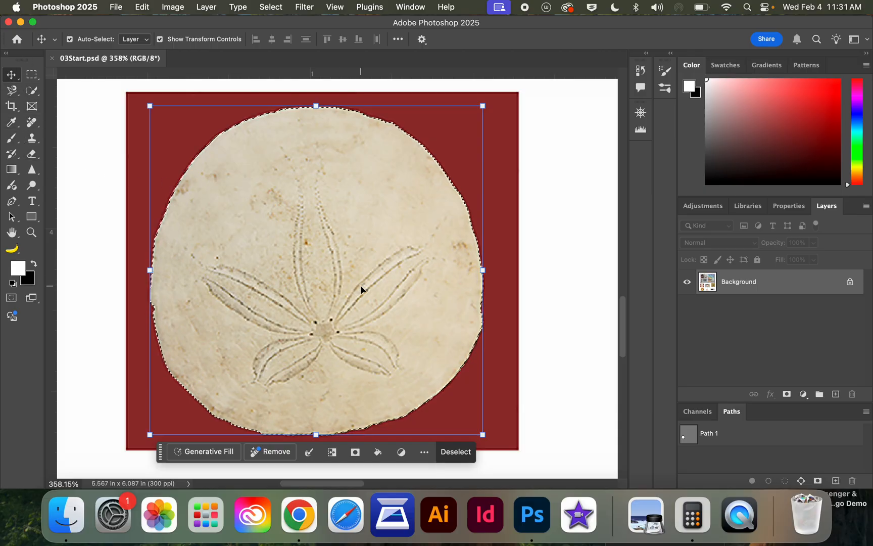
key("super+1")
scroll(360, 289, "up", 6)
scroll(360, 289, "right", 4)
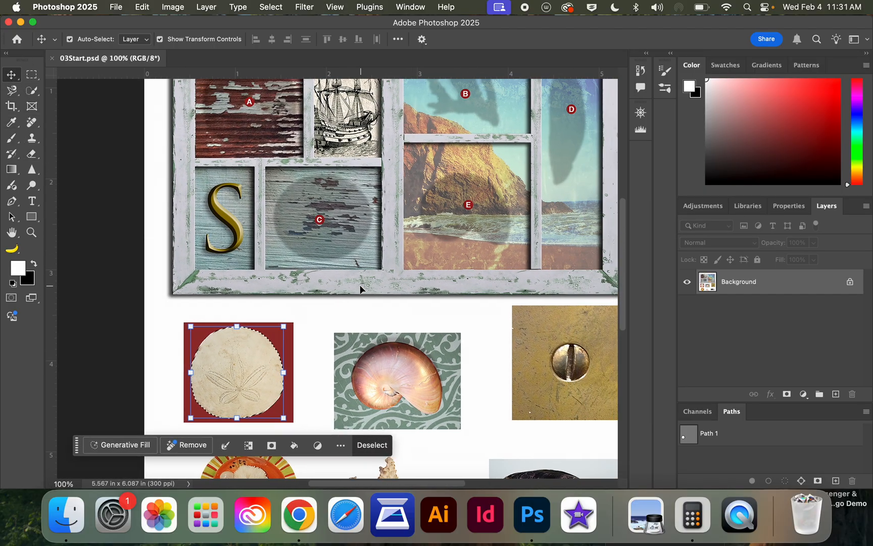
left_click_drag(227, 431, 242, 160)
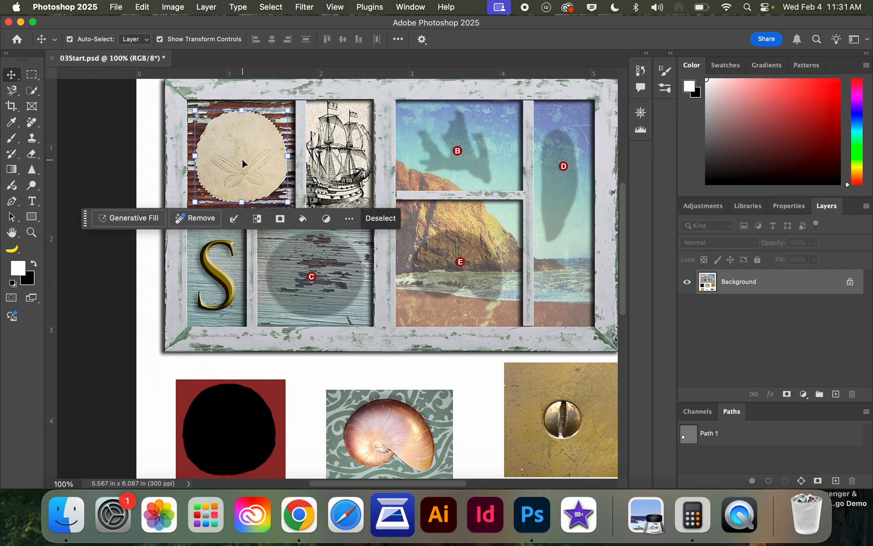
Step: Nudge the sand dollar slightly right and up to align it with its shadow, and deselect it
key("super+equal")
key("super+equal")
scroll(242, 159, "up", 10)
scroll(242, 159, "left", 8)
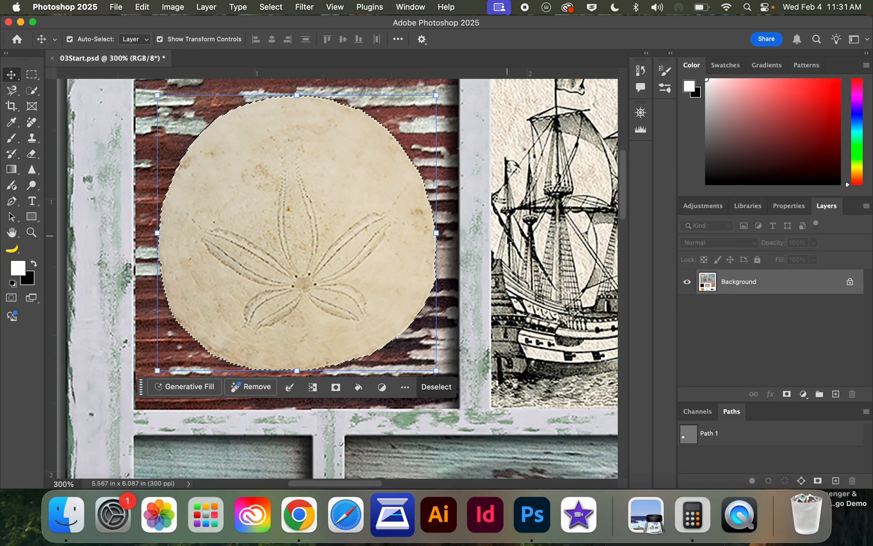
key("Right")
key("Right")
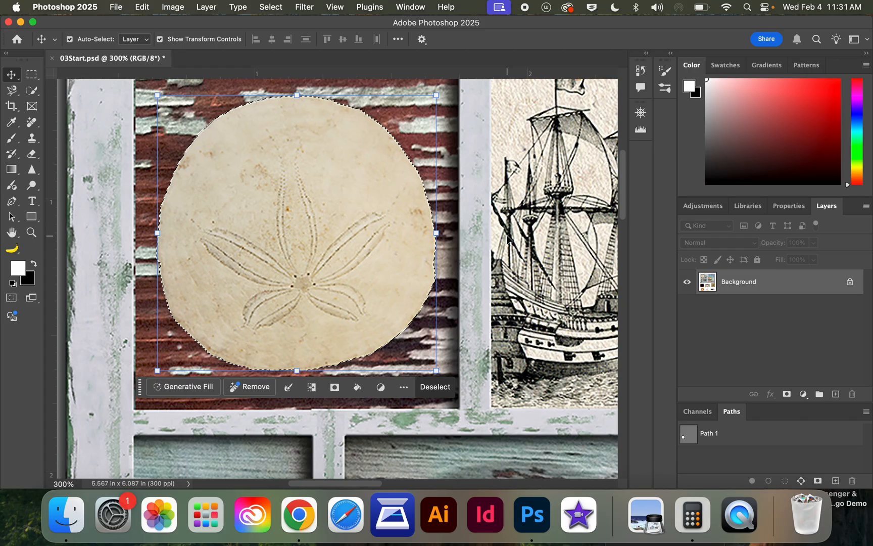
key("Up")
key("Up")
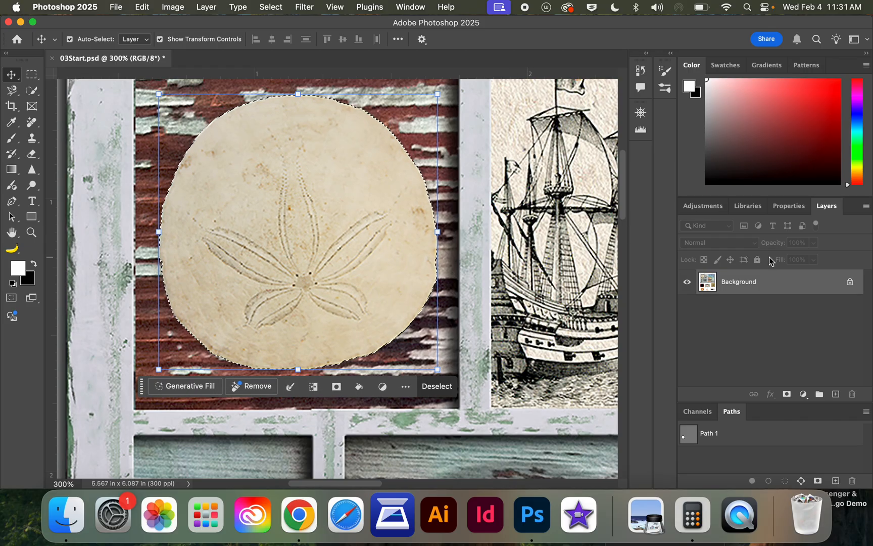
key("super+d")
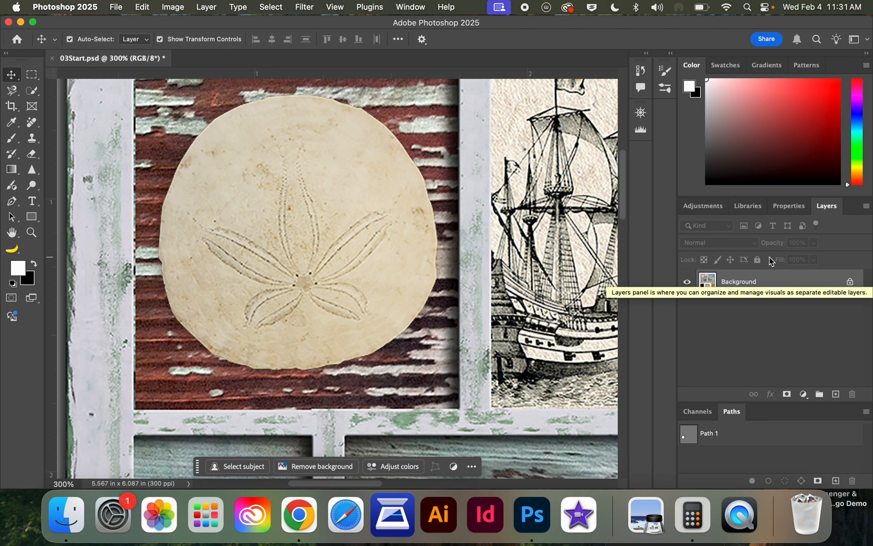
Step: Select the coral on the white background with the Object Selection tool in Rectangle mode
key("super+minus")
key("super+minus")
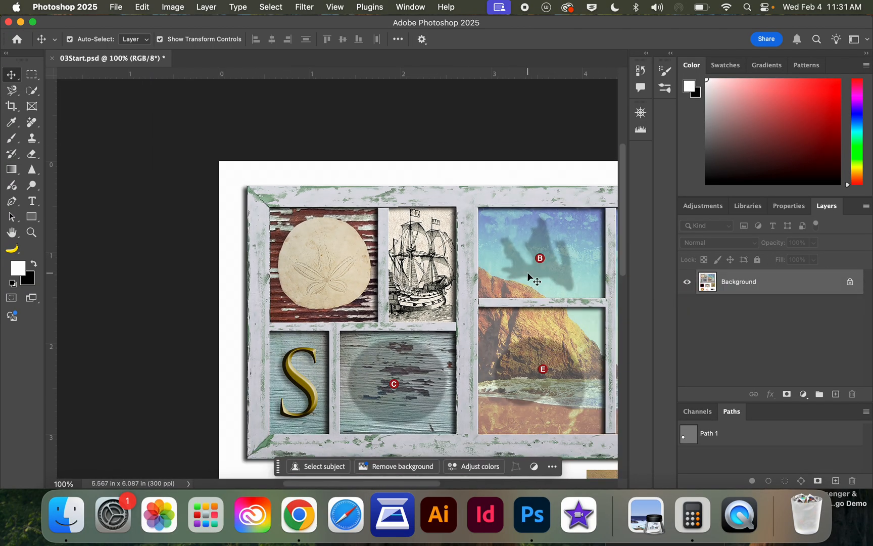
scroll(527, 272, "down", 10)
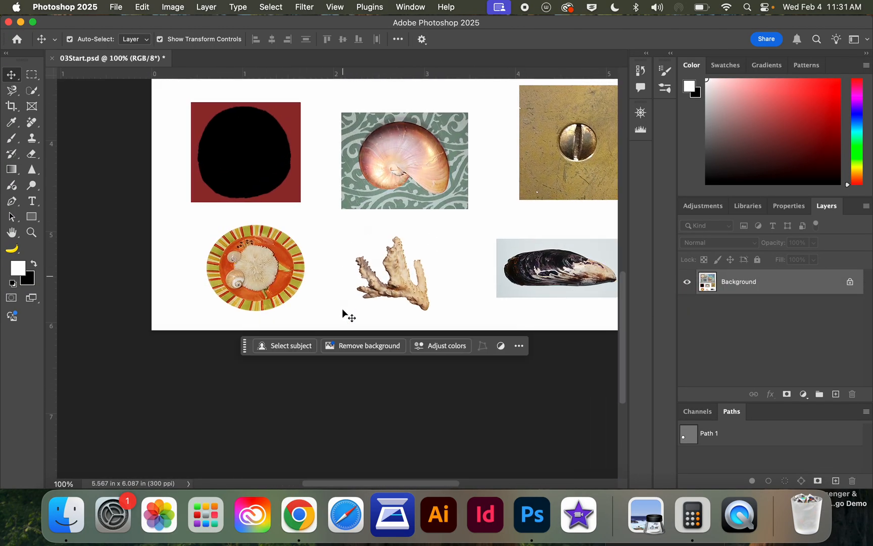
key("z")
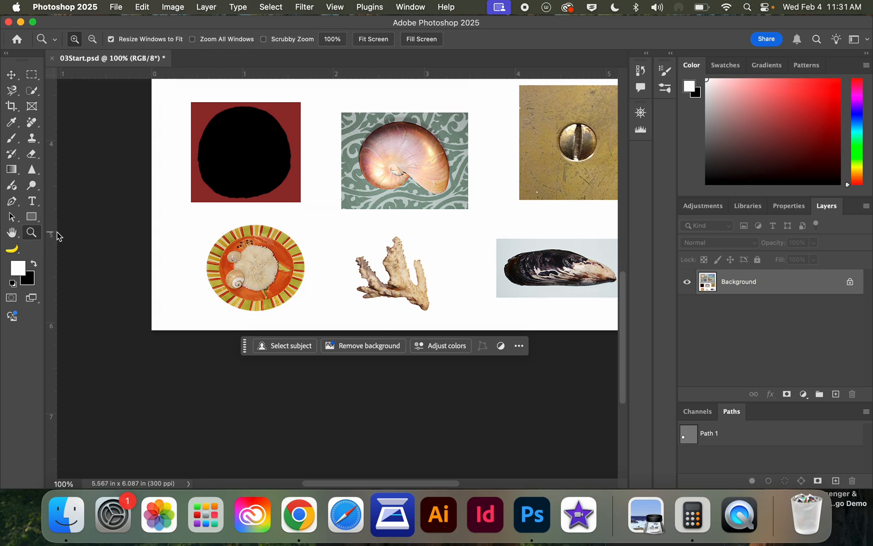
left_click(391, 279)
left_click(397, 278)
left_click(409, 274)
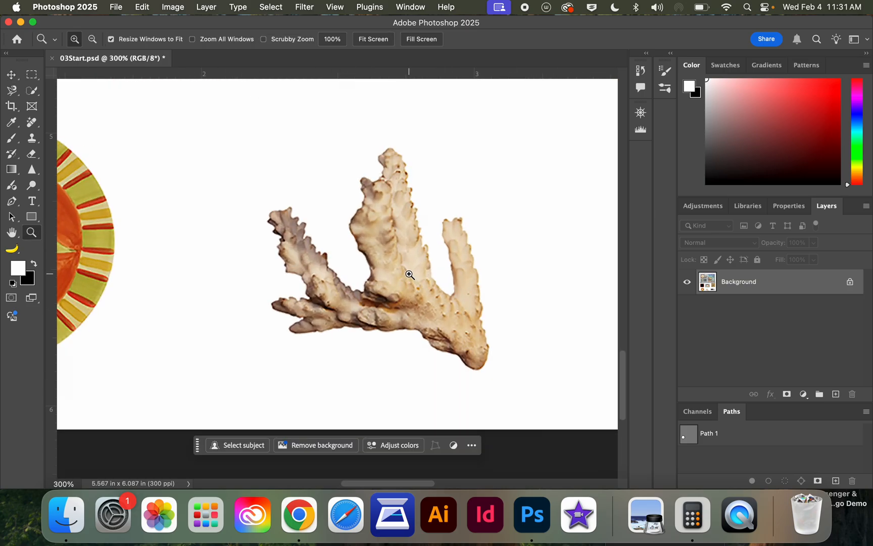
left_click(410, 274)
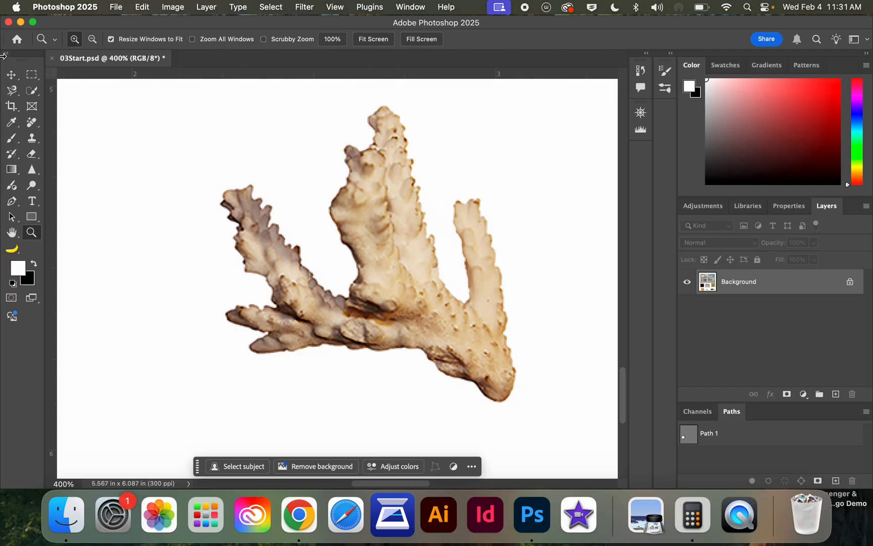
left_click(13, 77)
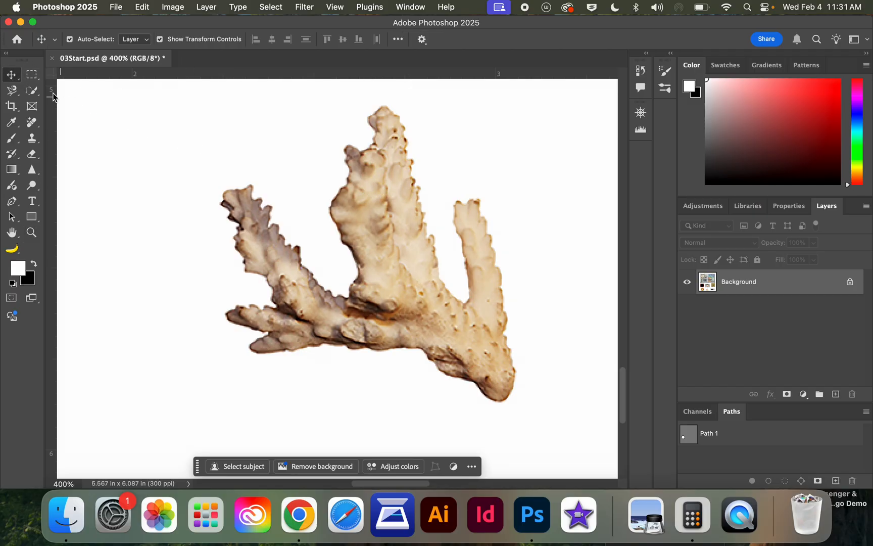
left_click(32, 91)
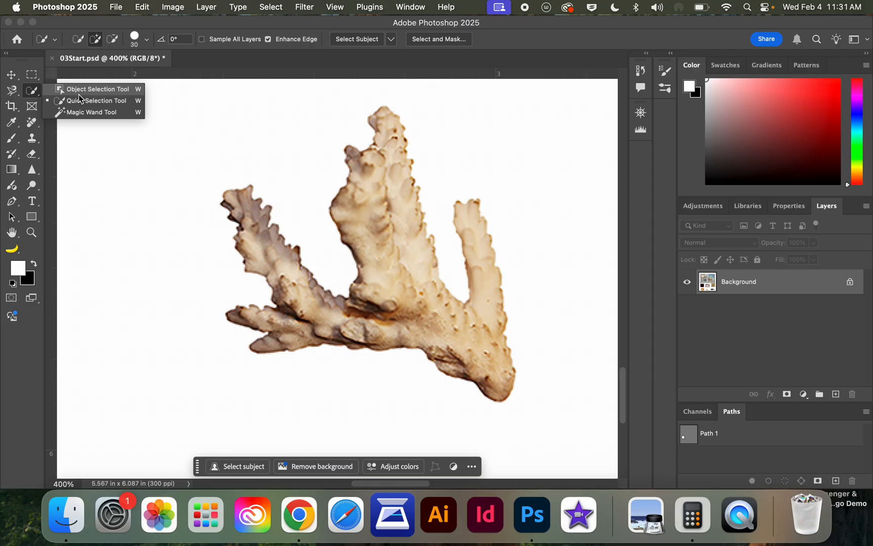
left_click(81, 90)
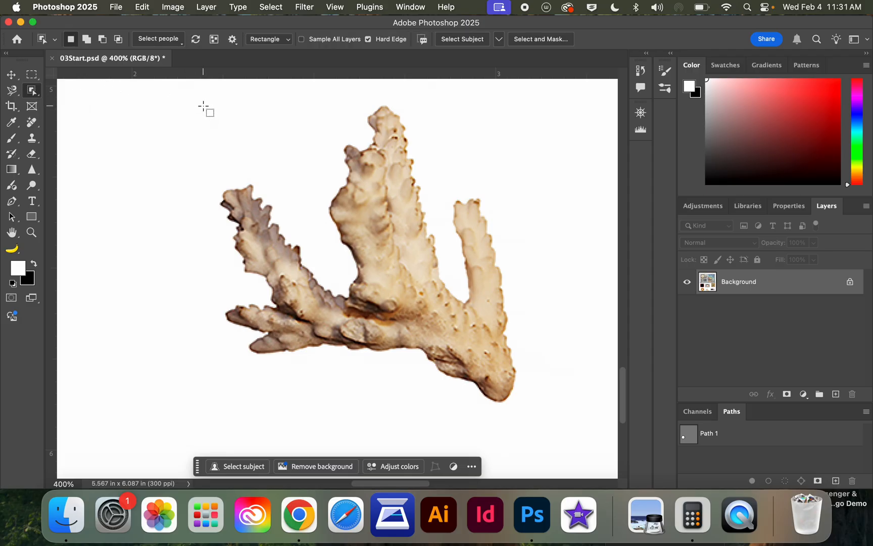
left_click_drag(204, 107, 524, 408)
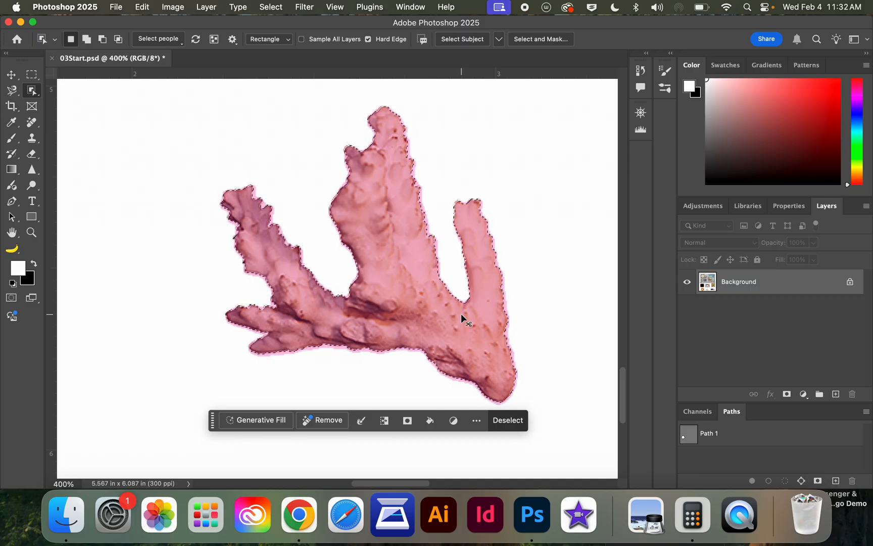
Step: Move the selected coral into the shadowbox and place it over the shadow in area B
key("super+minus")
key("super+minus")
key("super+minus")
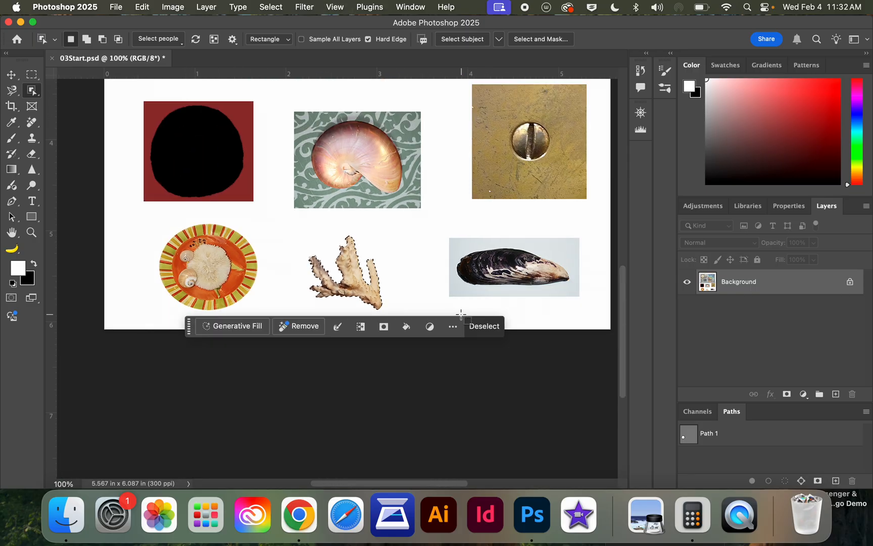
scroll(462, 316, "up", 5)
scroll(462, 314, "up", 2)
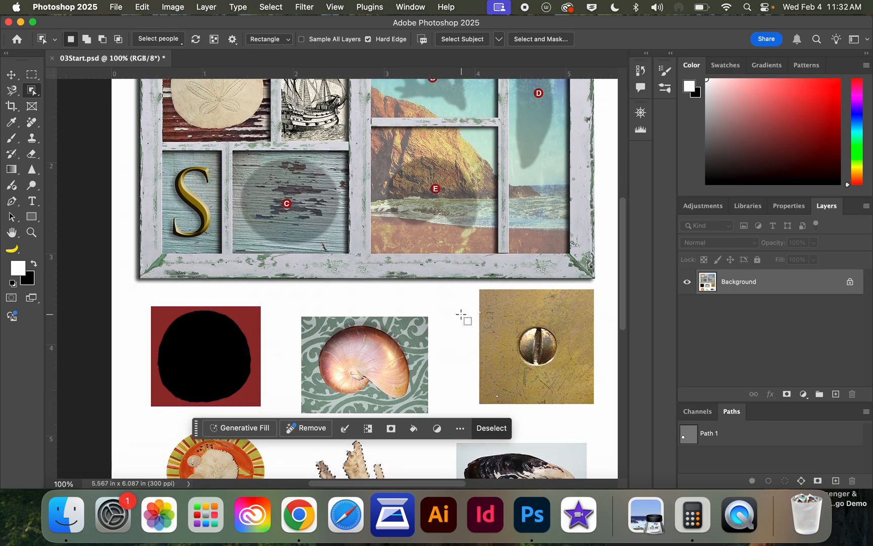
scroll(462, 315, "down", 5)
left_click(8, 77)
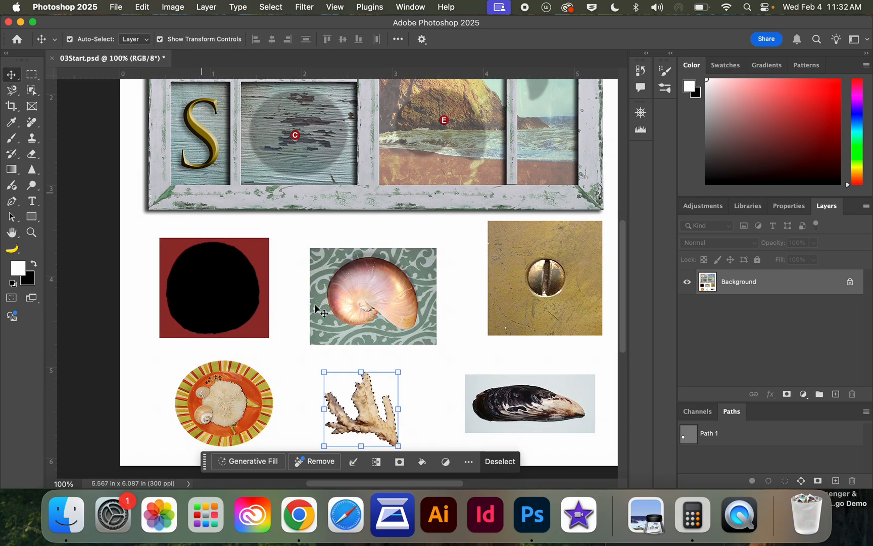
left_click_drag(371, 415, 436, 141)
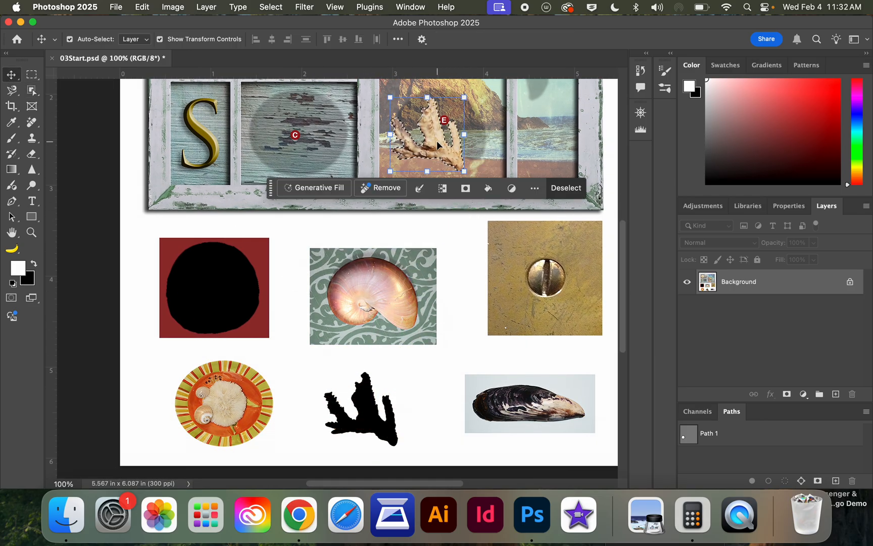
scroll(436, 140, "up", 5)
scroll(436, 141, "up", 2)
left_click_drag(433, 357, 444, 227)
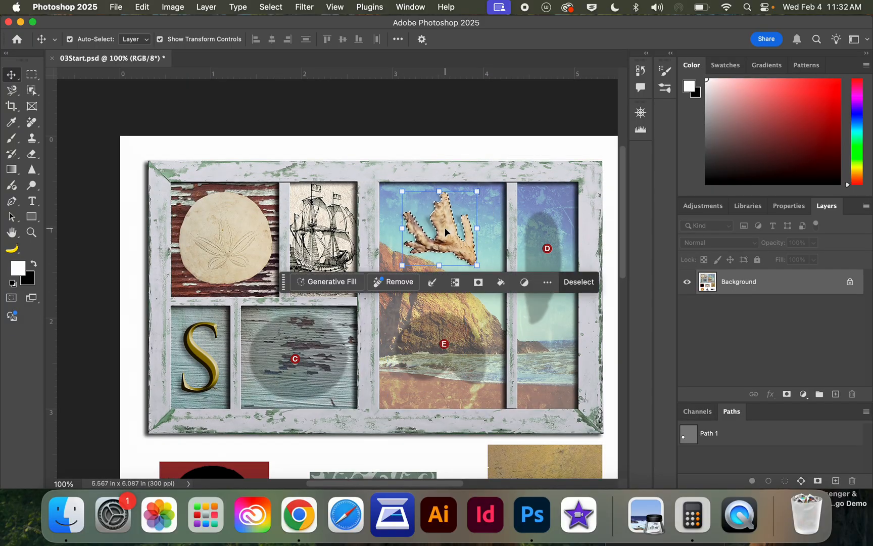
Step: Fine-tune the coral's position left and down so it lines up with its shadow in area B
key("super+equal")
key("super+equal")
scroll(445, 227, "right", 5)
scroll(445, 228, "up", 3)
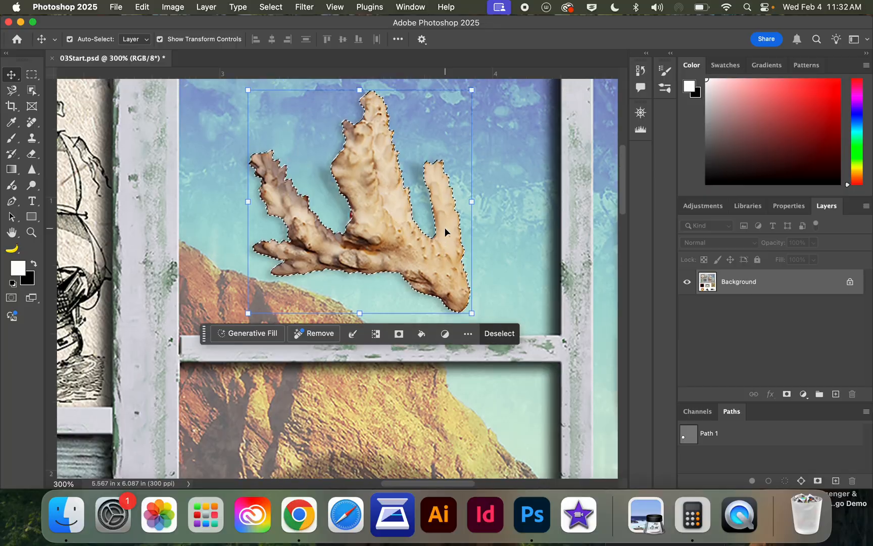
mouse_move(397, 228)
left_mouse_down()
mouse_move(384, 233)
mouse_move(388, 225)
left_mouse_up()
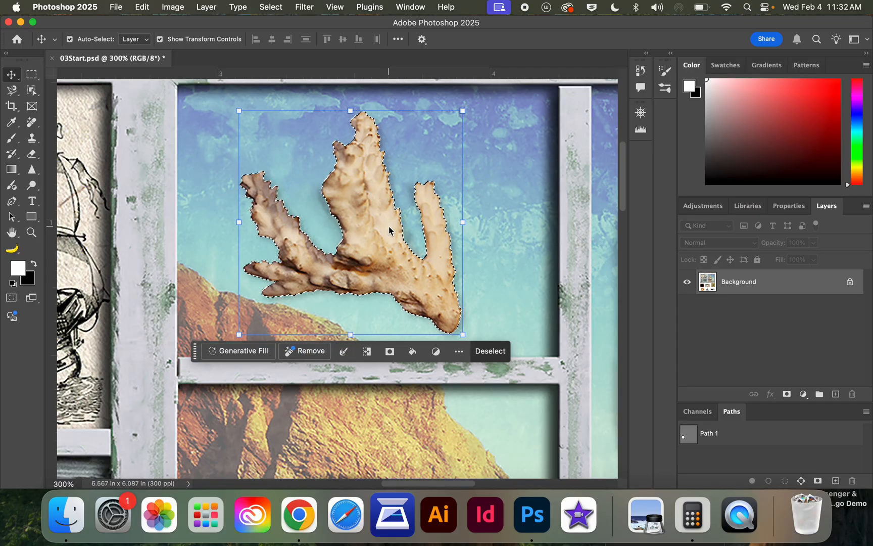
key("Left")
key("Left")
key("Left")
key("Down")
key("Down")
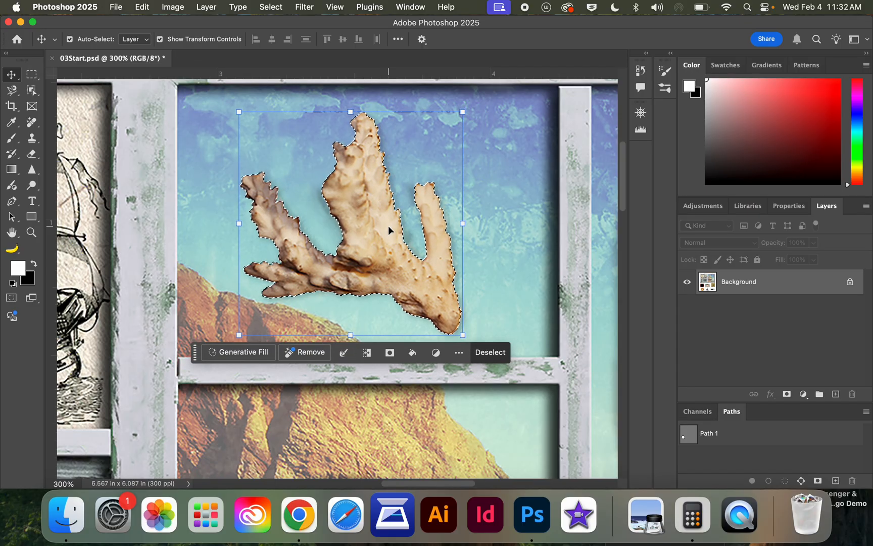
Step: Deselect the coral placed in area B
key("super+d")
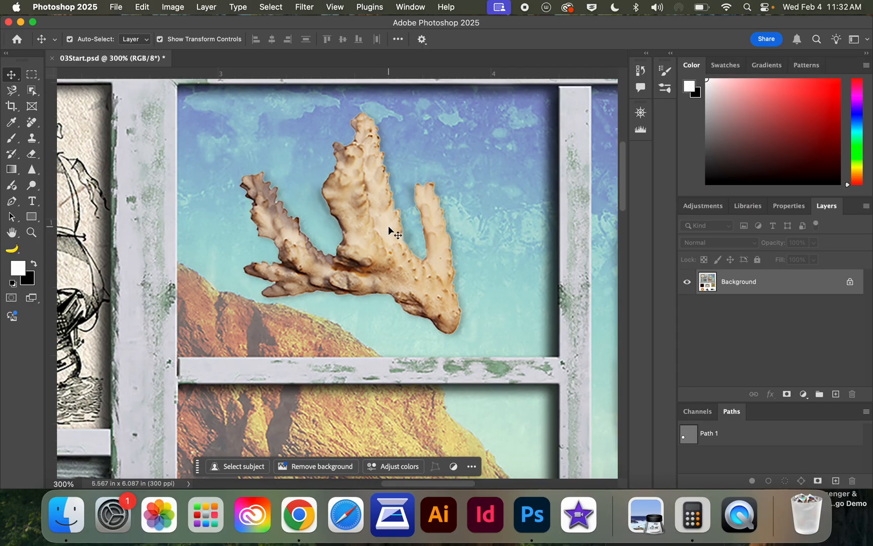
key("super+minus")
key("super+minus")
key("super+minus")
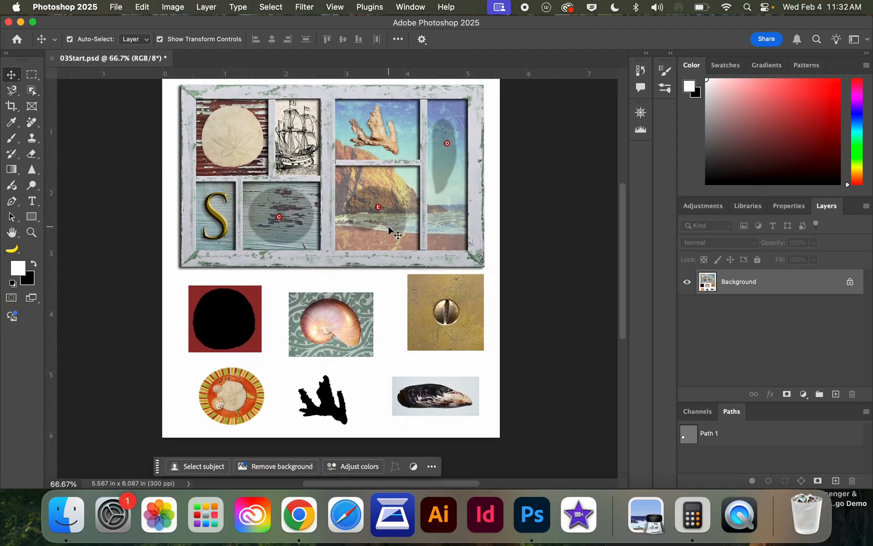
Step: Select the round striped shell plate with the Elliptical Marquee tool, repositioning the ellipse while drawing so it fits the plate's rim
scroll(388, 225, "down", 2)
left_click(32, 233)
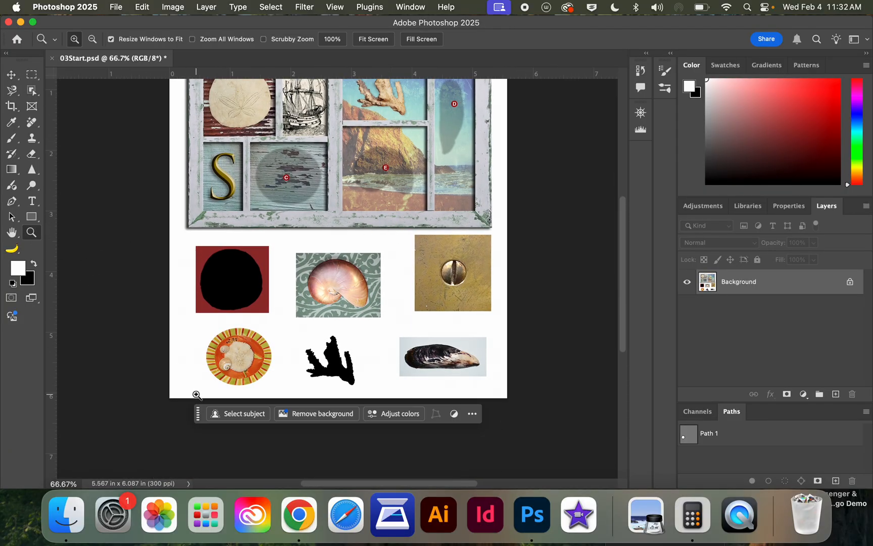
left_click(245, 359)
left_click(245, 360)
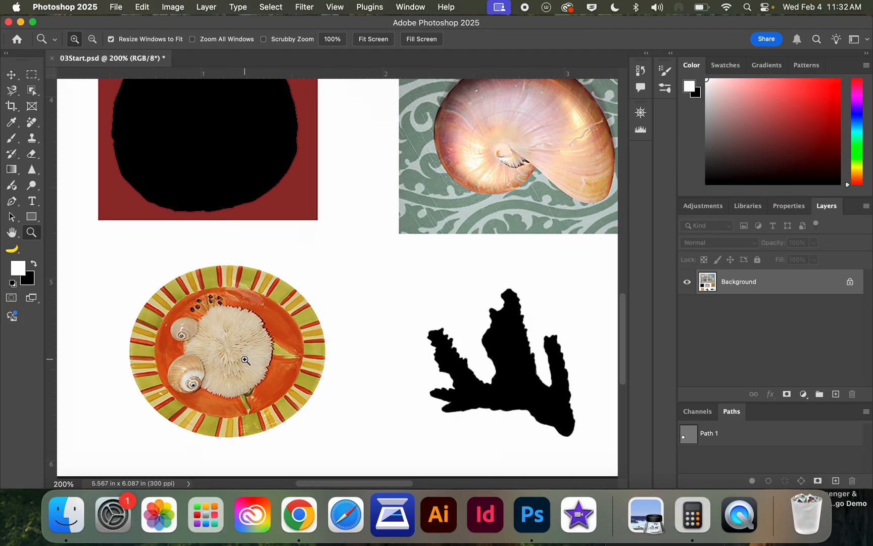
left_click(245, 360)
scroll(245, 360, "left", 5)
scroll(245, 359, "down", 2)
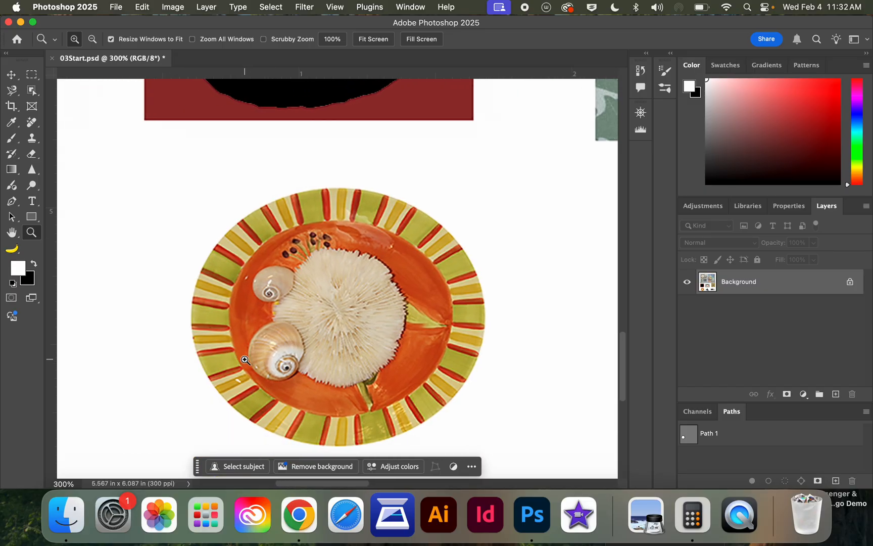
left_click_drag(30, 78, 82, 84)
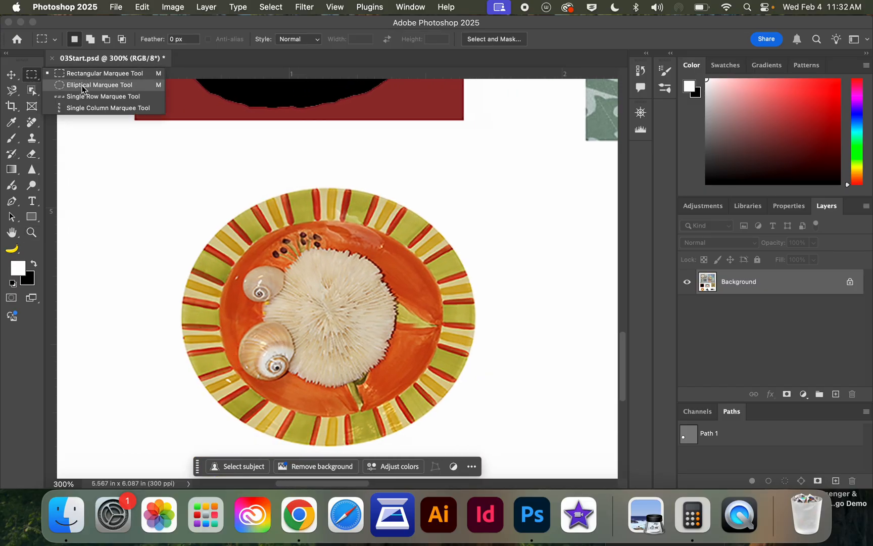
left_click_drag(92, 85, 91, 85)
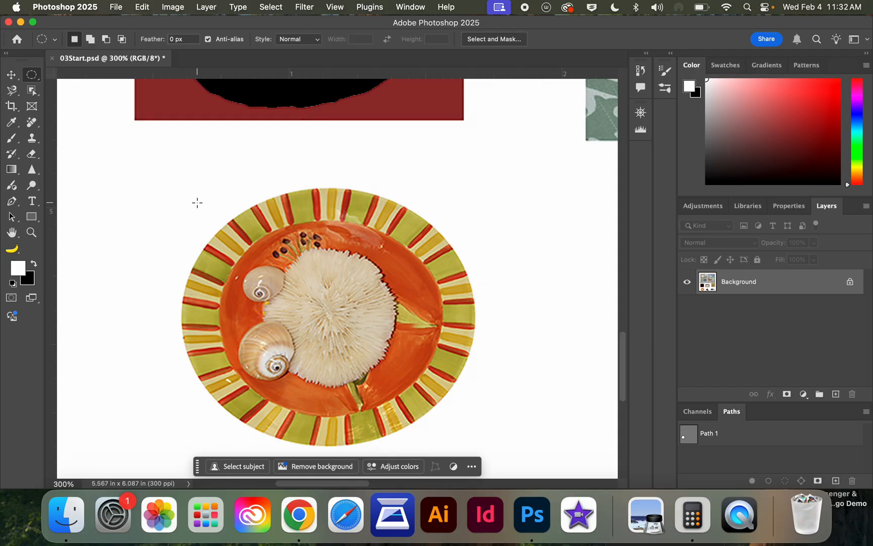
left_click_drag(198, 203, 474, 445)
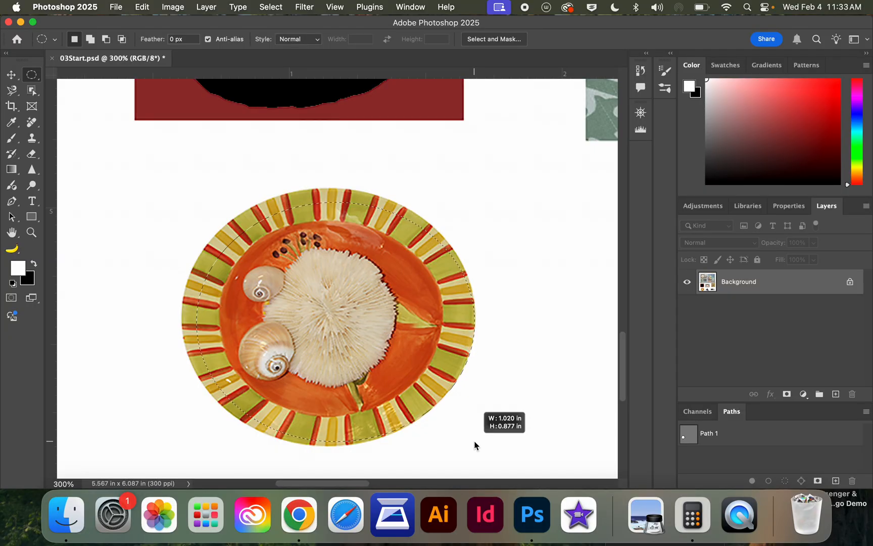
mouse_move(475, 446)
left_mouse_down()
mouse_move(487, 451)
mouse_move(442, 429)
mouse_move(486, 461)
mouse_move(412, 416)
mouse_move(501, 459)
mouse_move(485, 447)
left_mouse_up()
mouse_move(477, 441)
left_mouse_down()
mouse_move(449, 427)
mouse_move(519, 465)
mouse_move(434, 420)
mouse_move(496, 468)
mouse_move(461, 426)
mouse_move(475, 446)
left_mouse_up()
key("space")
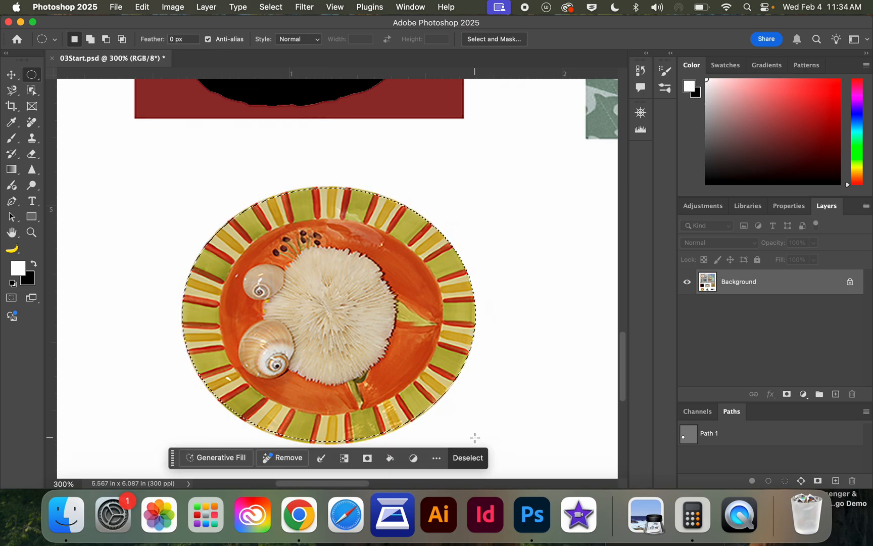
Step: Move the selected shell plate into the shadowbox and place it over the shadow in area C
left_click(11, 78)
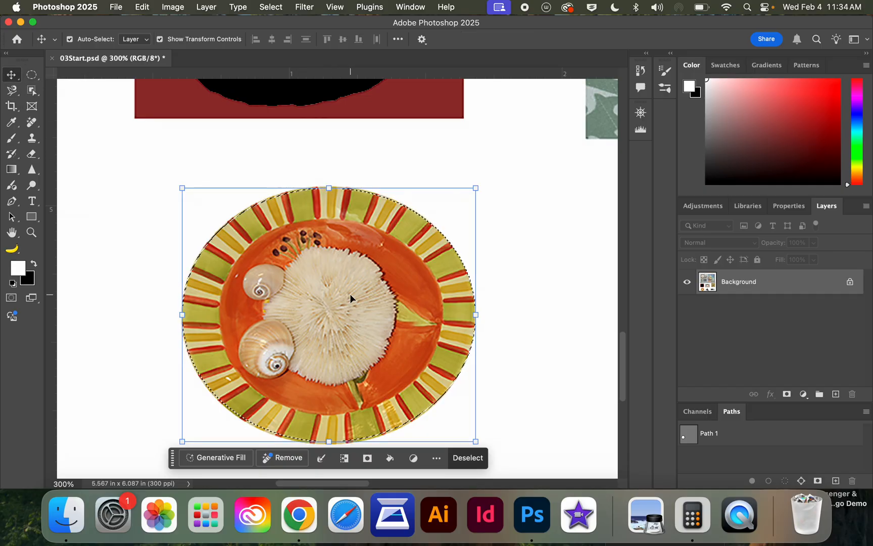
key("super+minus")
key("super+minus")
key("super+minus")
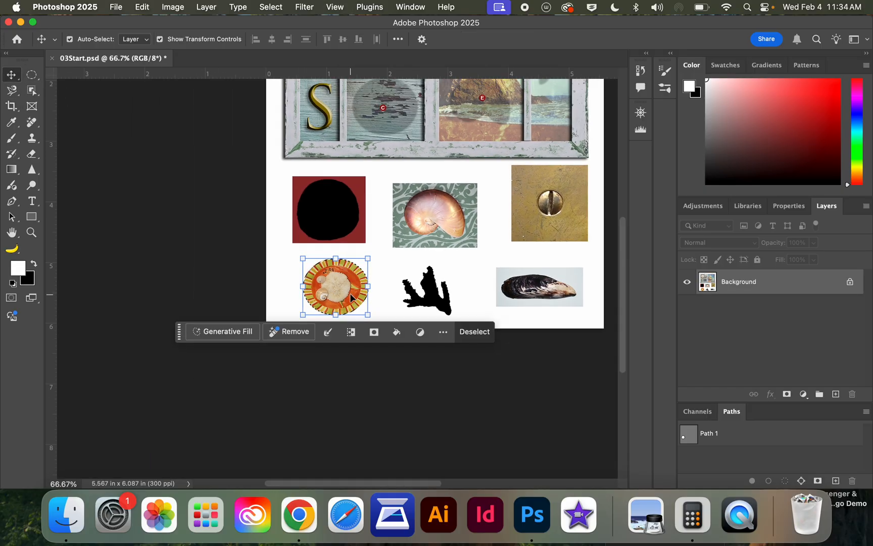
left_click_drag(350, 298, 388, 131)
Step: Fine-tune the shell plate's position so it lines up with its shadow in area C, and deselect it
key("super+plus")
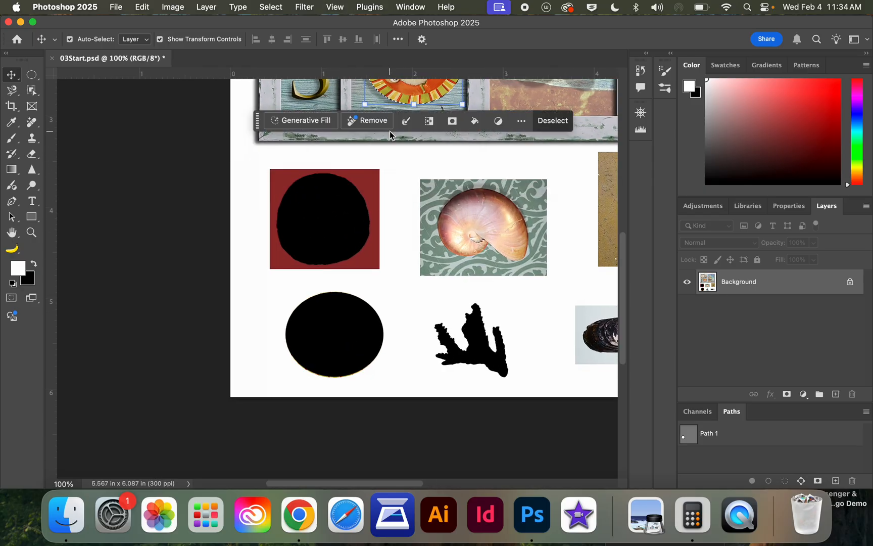
scroll(390, 131, "right", 1)
scroll(389, 130, "up", 5)
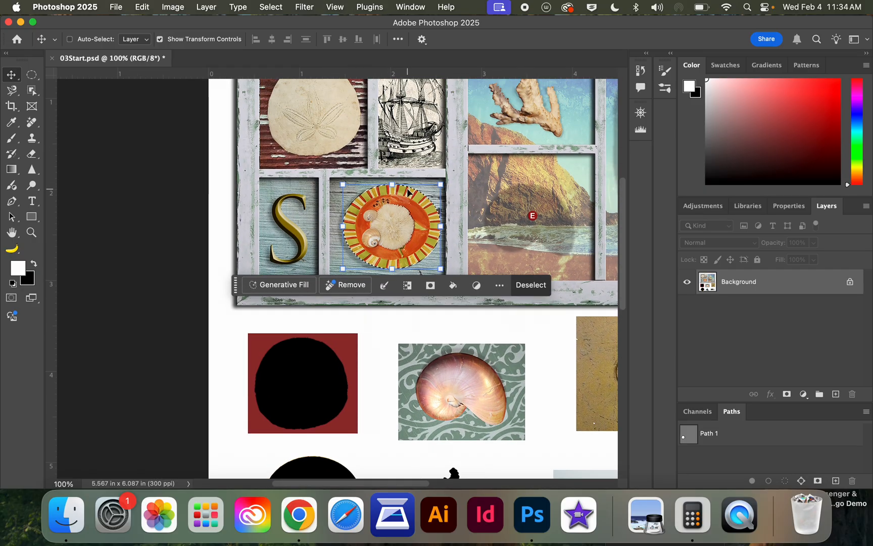
key("super+minus")
key("super+plus")
key("super+plus")
key("super+plus")
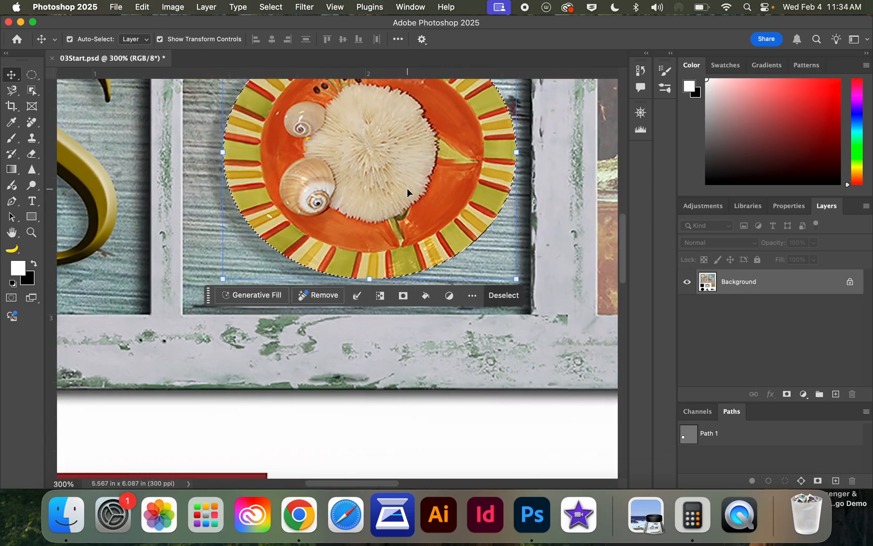
scroll(407, 189, "up", 5)
scroll(406, 189, "right", 1)
left_click_drag(405, 188, 391, 190)
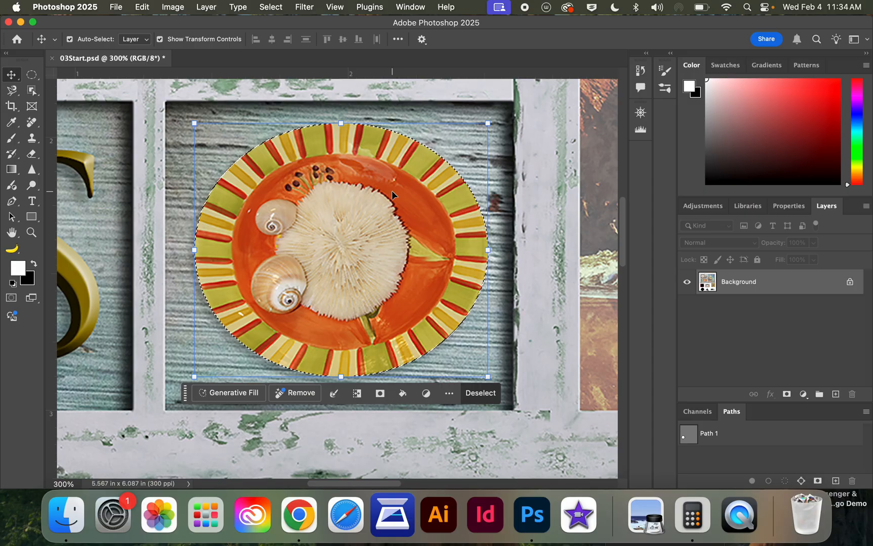
key("super+d")
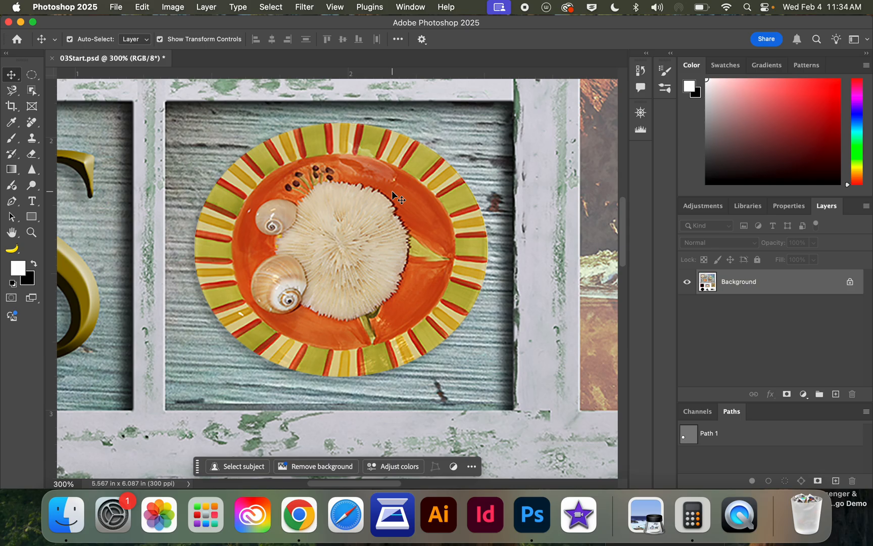
Step: Frame the mussel shell on the pale blue background at 300% and activate the Lasso tool
key("super+1")
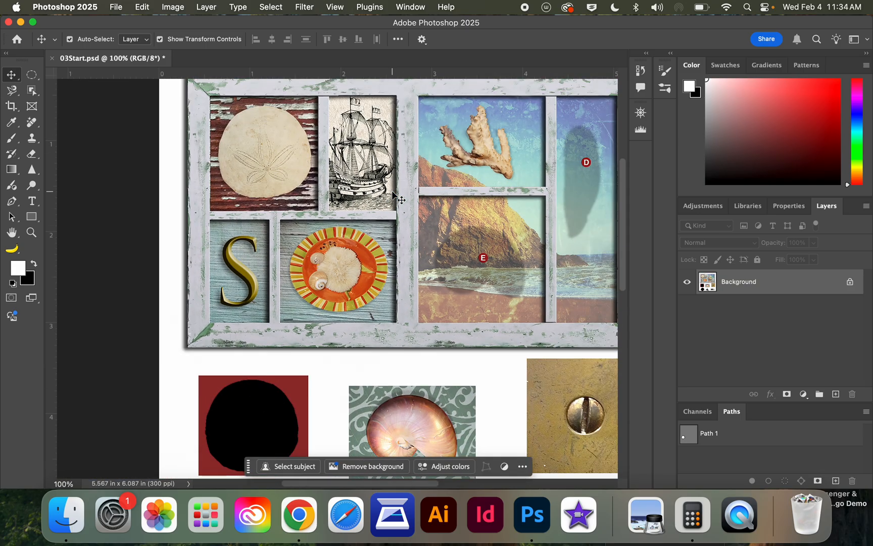
scroll(392, 192, "right", 5)
scroll(392, 192, "down", 15)
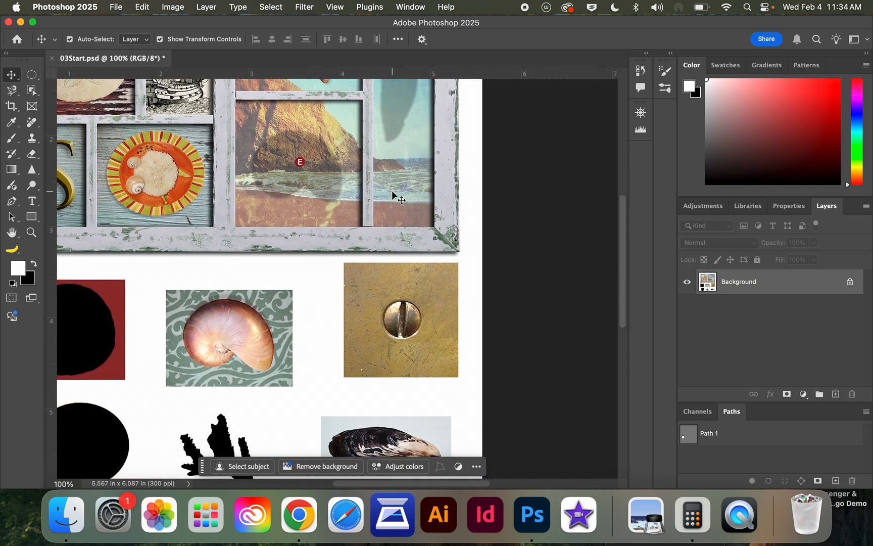
scroll(392, 192, "up", 4)
scroll(392, 192, "right", 3)
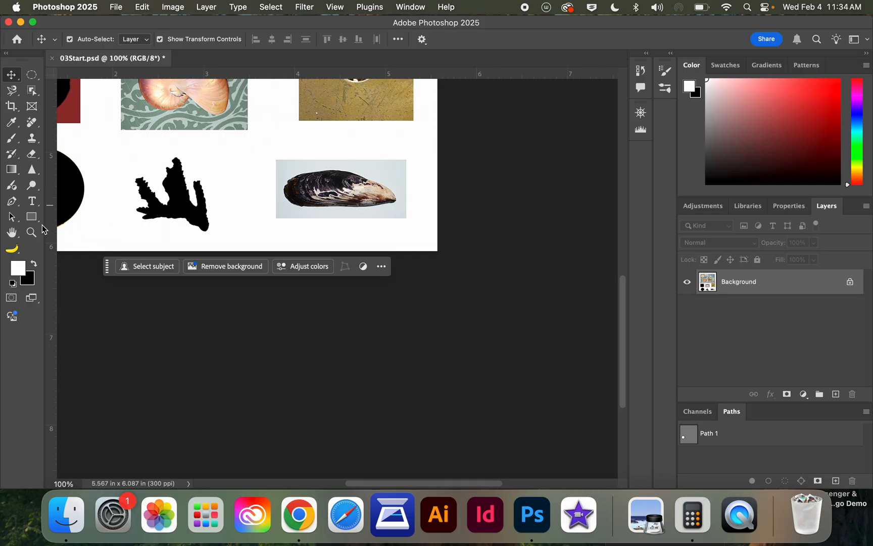
left_click(32, 232)
left_click_drag(275, 157, 409, 218)
key("super+minus")
key("super+minus")
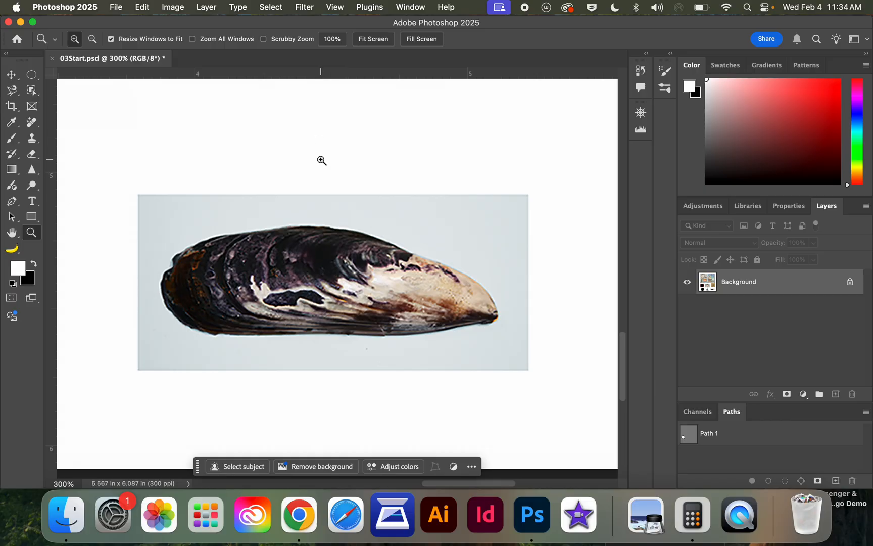
key("l")
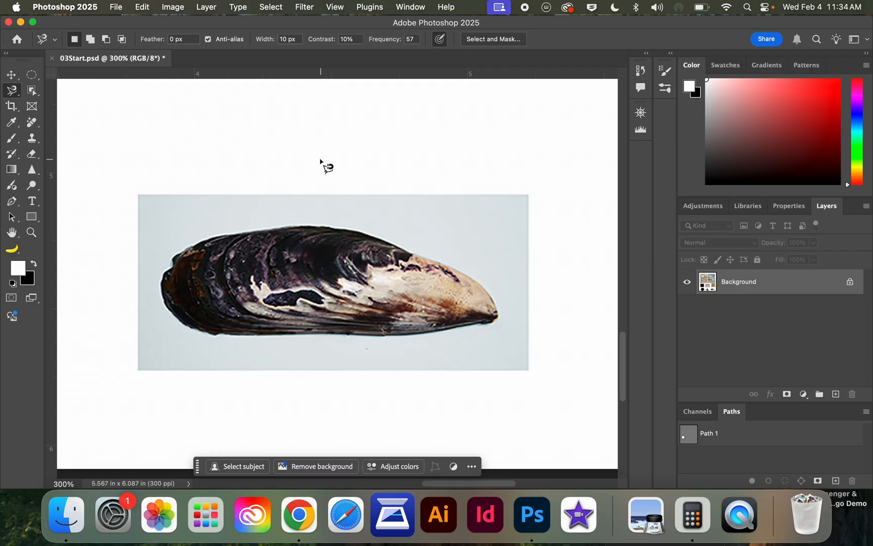
key("shift+l")
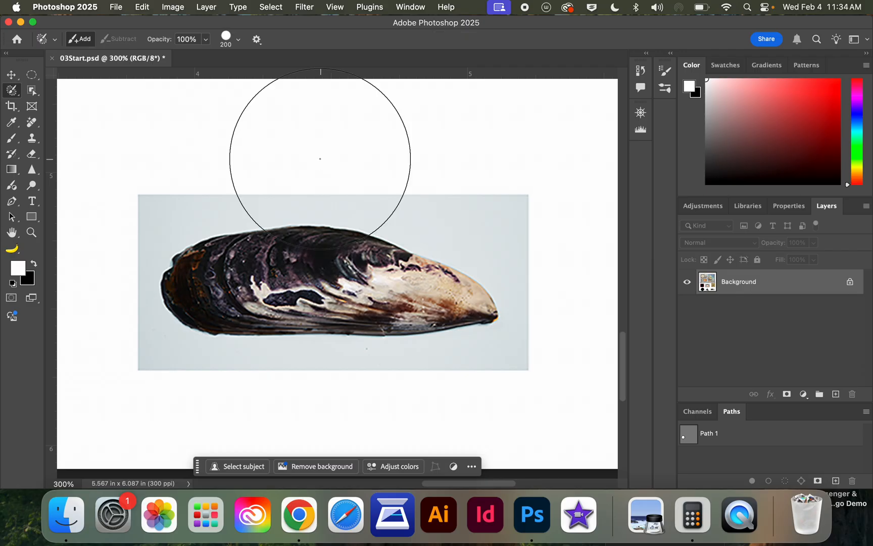
key("shift+l")
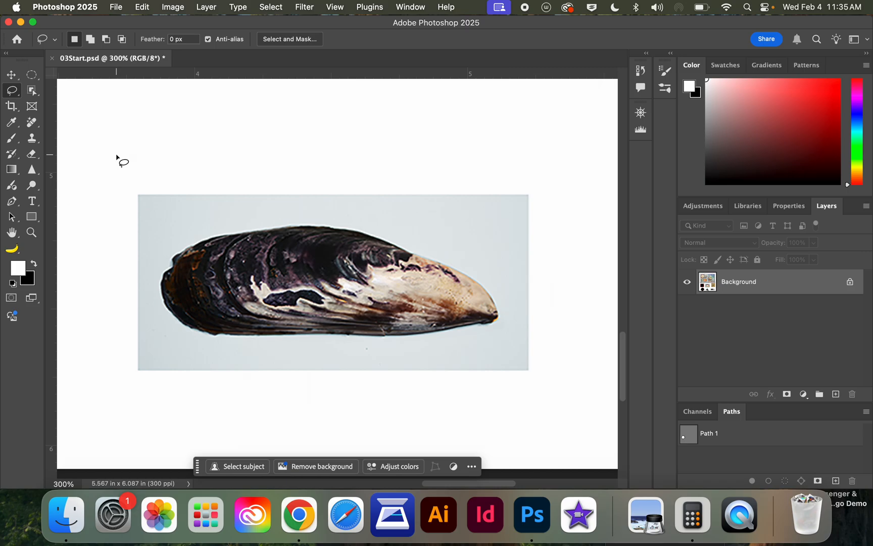
Step: Cycle through the lasso tool variants, including the Magnetic Lasso, and return to the Lasso tool
key("shift+l")
key("shift+l")
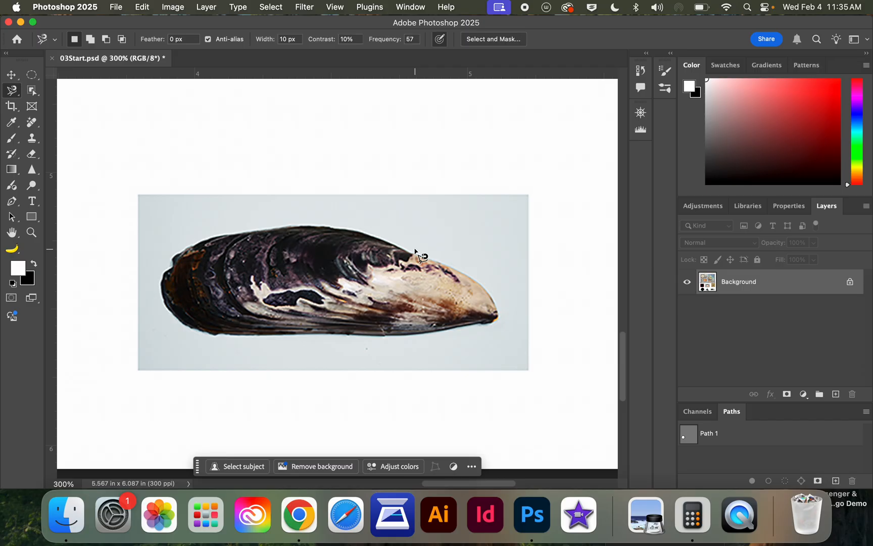
key("shift+l")
key("shift+l")
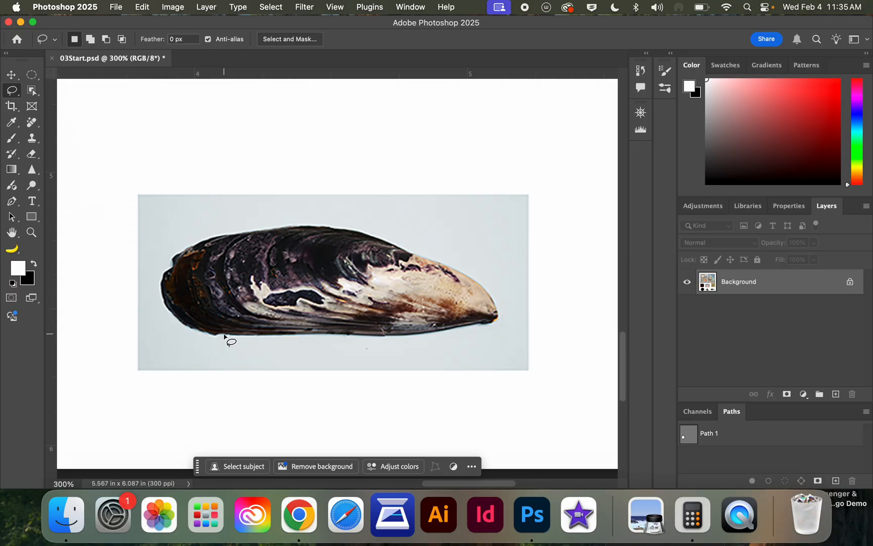
Step: Select the mussel with the Lasso tool, tracing freehand around its edge and closing along its underside with straight segments
mouse_move(224, 336)
left_mouse_down()
mouse_move(174, 319)
mouse_move(163, 279)
mouse_move(180, 252)
mouse_move(231, 235)
left_mouse_up()
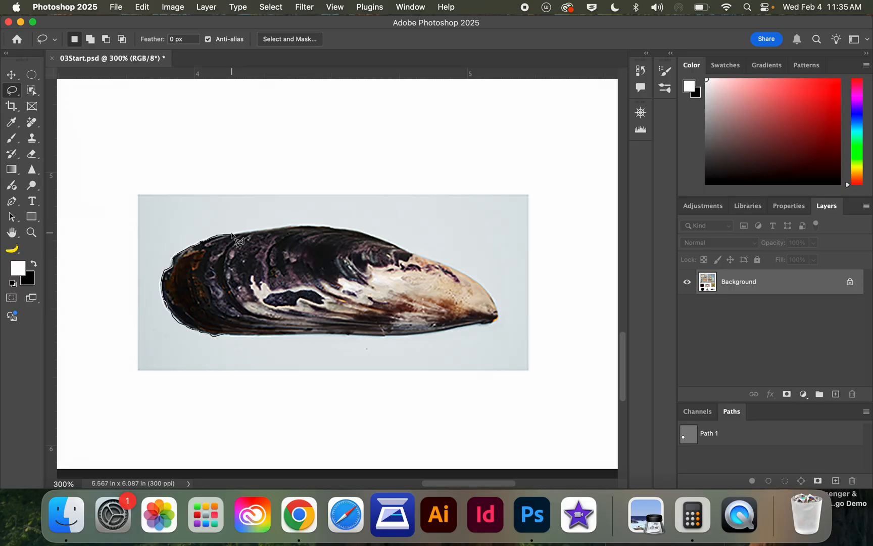
mouse_move(231, 235)
left_mouse_down()
mouse_move(277, 227)
mouse_move(353, 229)
mouse_move(479, 286)
left_mouse_up()
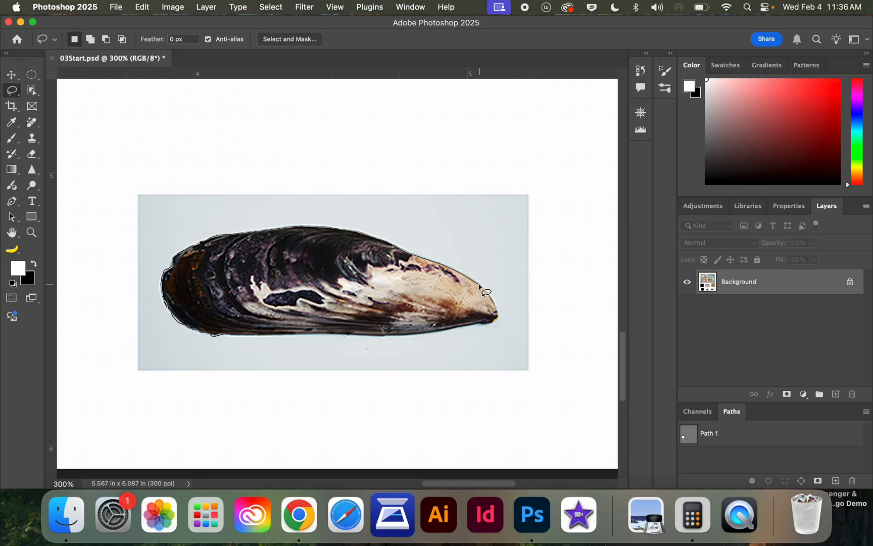
mouse_move(479, 286)
left_mouse_down()
mouse_move(497, 319)
mouse_move(480, 324)
left_mouse_up()
left_click_drag(479, 323, 470, 322)
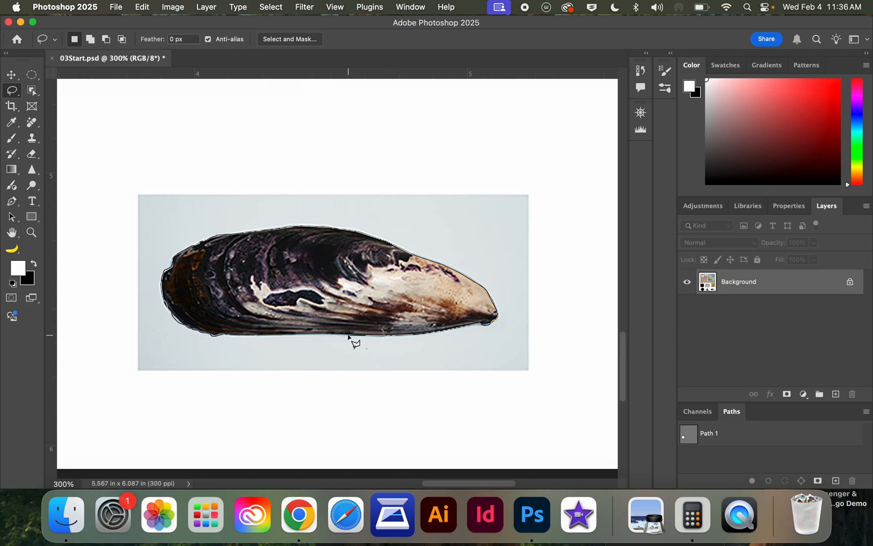
left_click(225, 336)
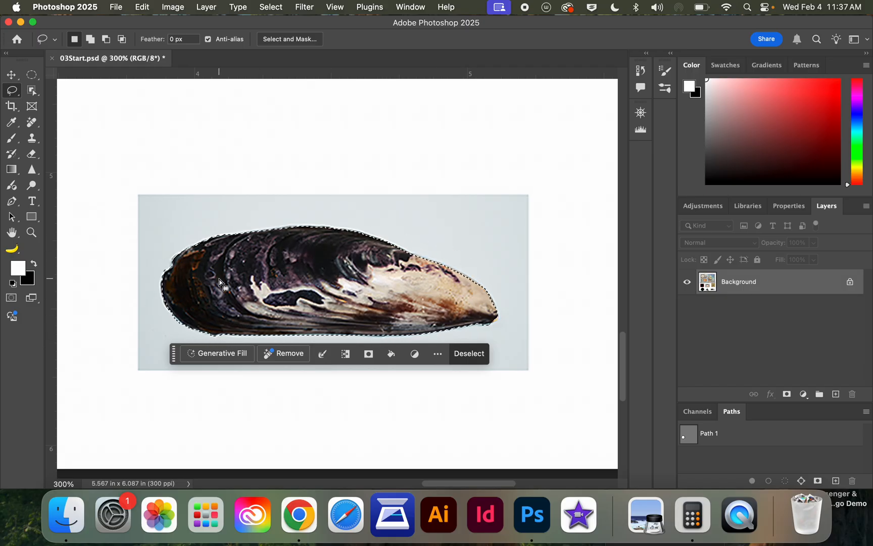
Step: Move the selected mussel into the shadowbox and place it across the shadow in area D
left_click(12, 76)
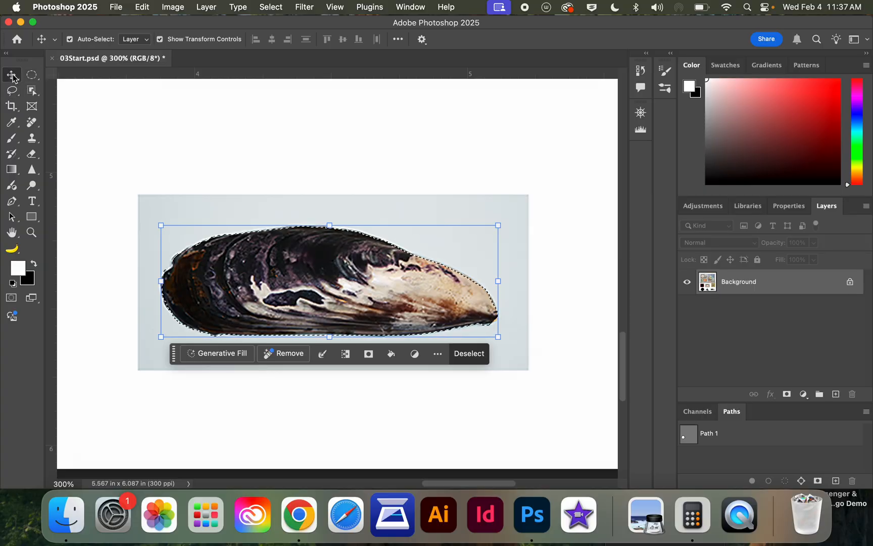
key("super+minus")
key("super+minus")
key("super+minus")
key("super+minus")
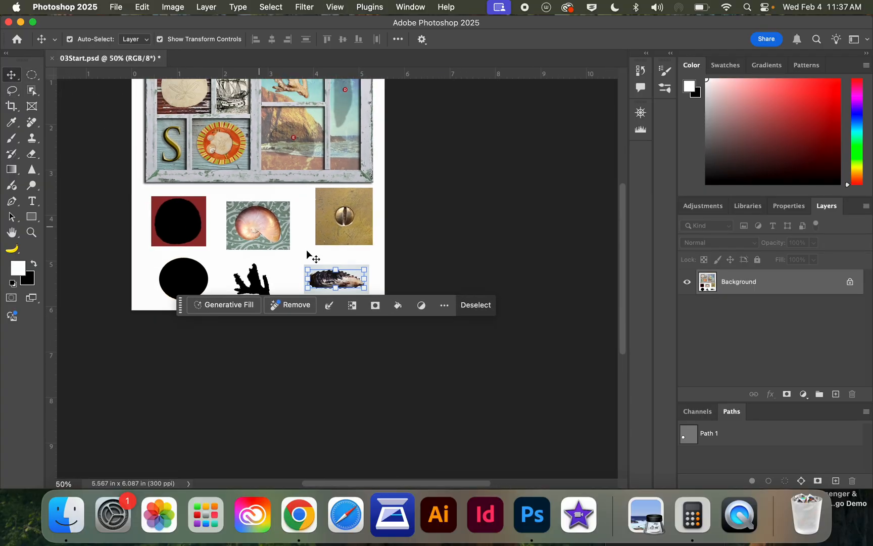
left_click_drag(331, 286, 344, 99)
Step: Zoom in on the mussel lying across area D and start a free transform of it
scroll(344, 99, "up", 6)
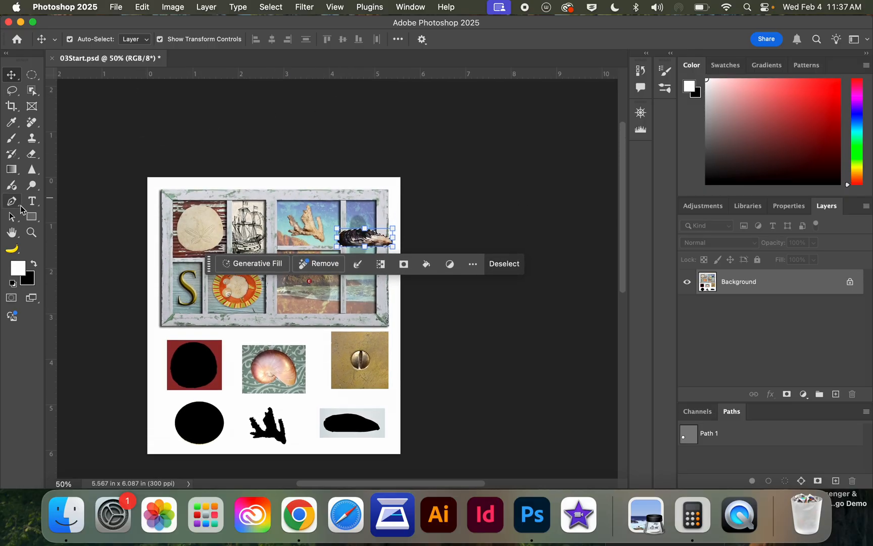
key("z")
left_click_drag(327, 188, 426, 289)
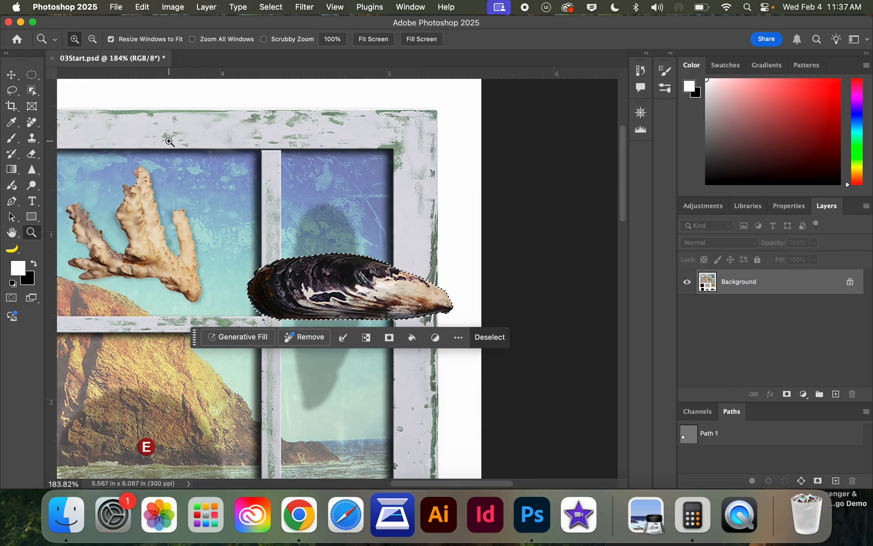
left_click(11, 74)
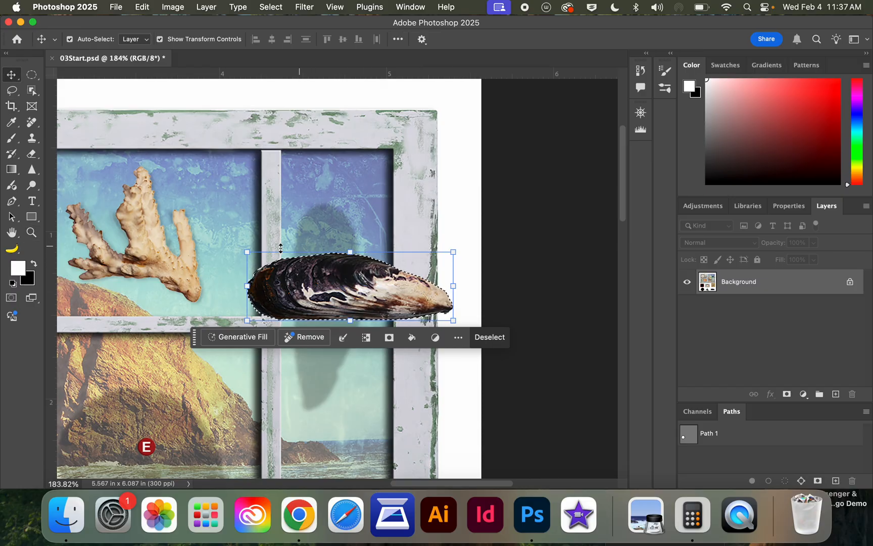
left_click(463, 245)
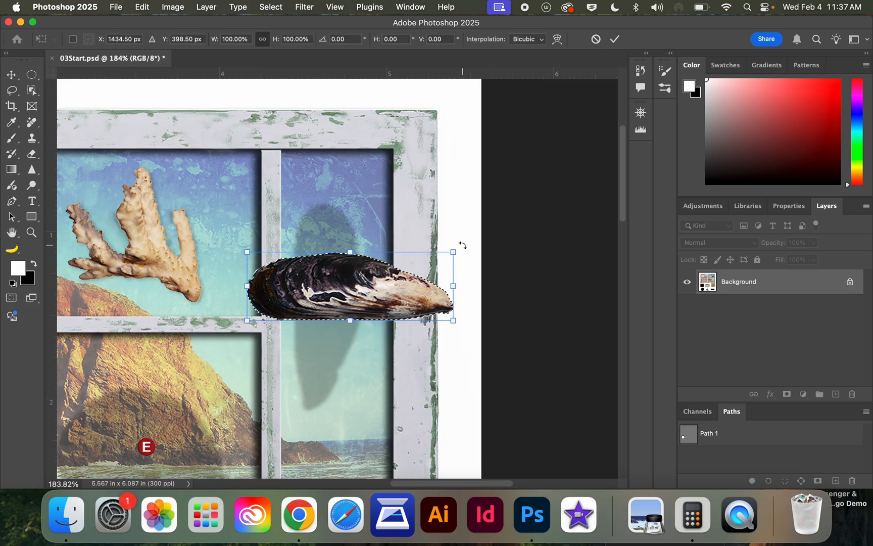
Step: Try rotating the mussel clockwise to about 78° and to 60°, undoing each rotation
left_click_drag(462, 245, 408, 380)
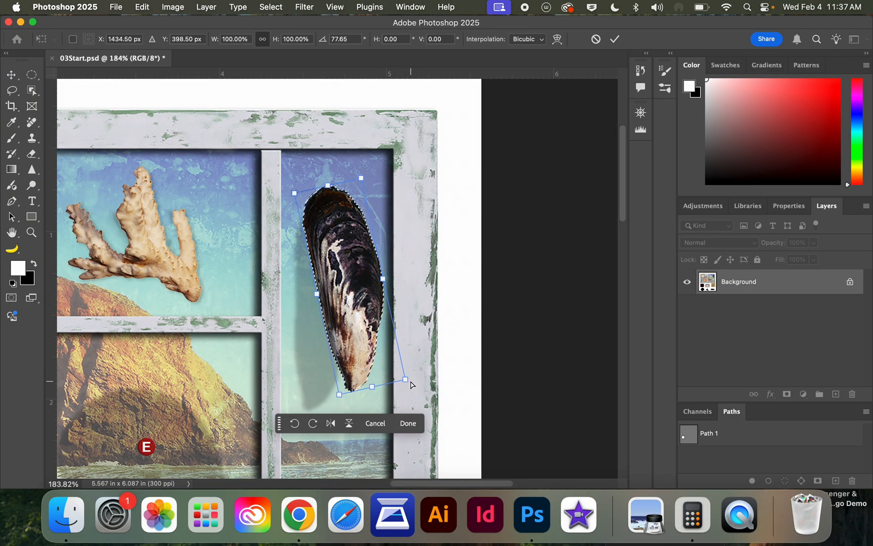
key("super+z")
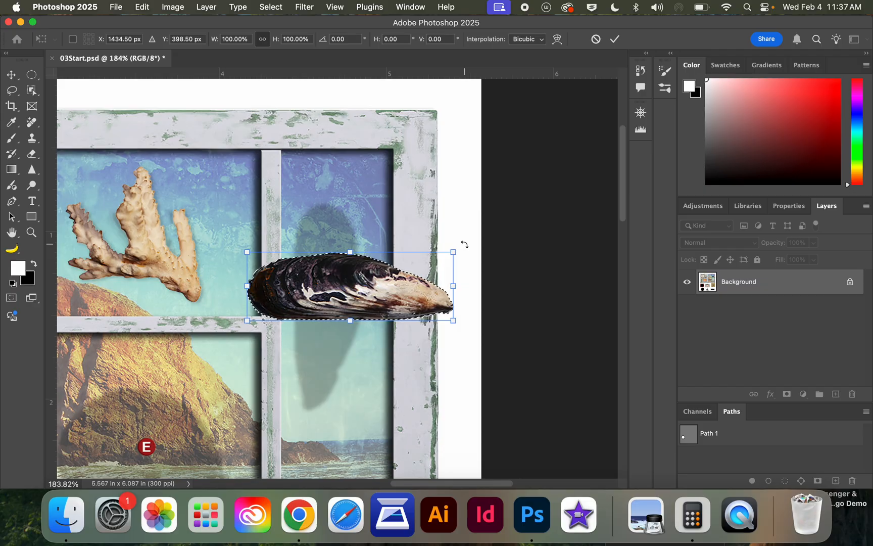
left_click_drag(462, 243, 431, 345)
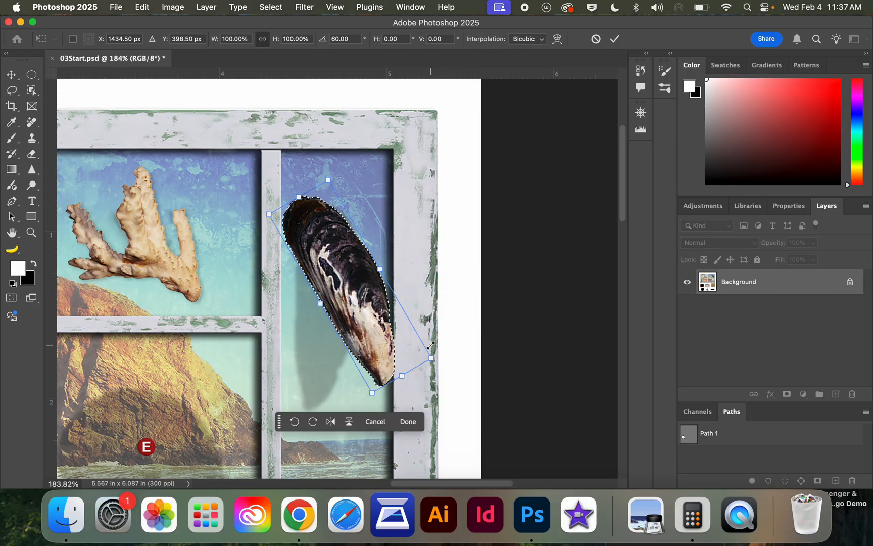
key("super+z")
key("super+z")
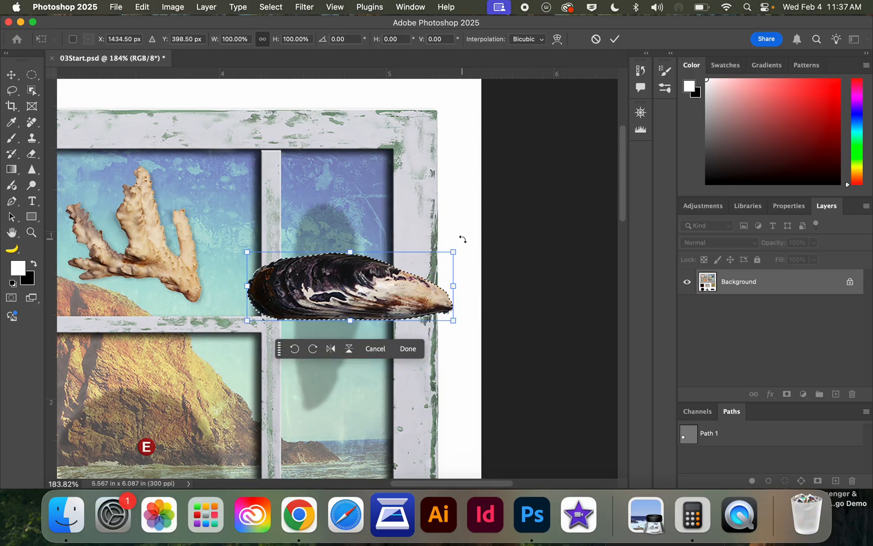
Step: Rotate the mussel 90° clockwise, fit it over its shadow in area D, apply the transform and deselect
left_click_drag(463, 246, 385, 390)
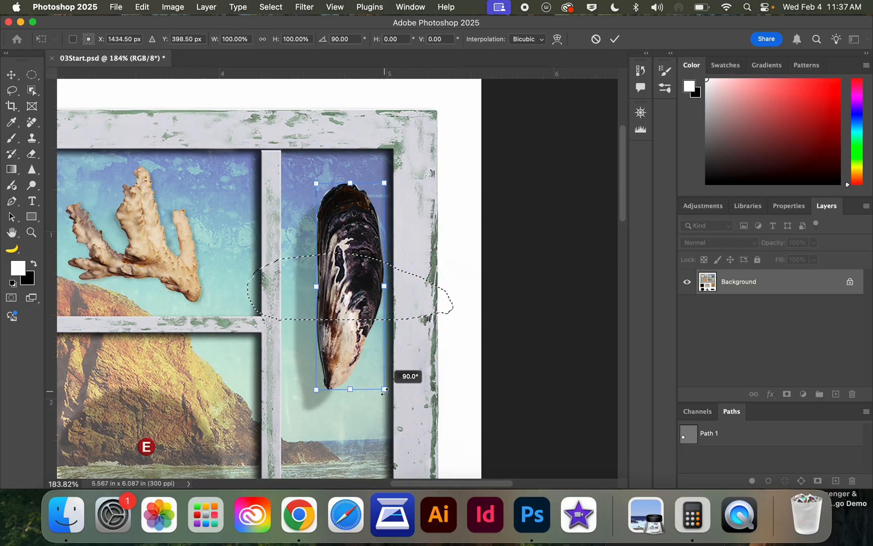
left_click_drag(384, 390, 385, 390)
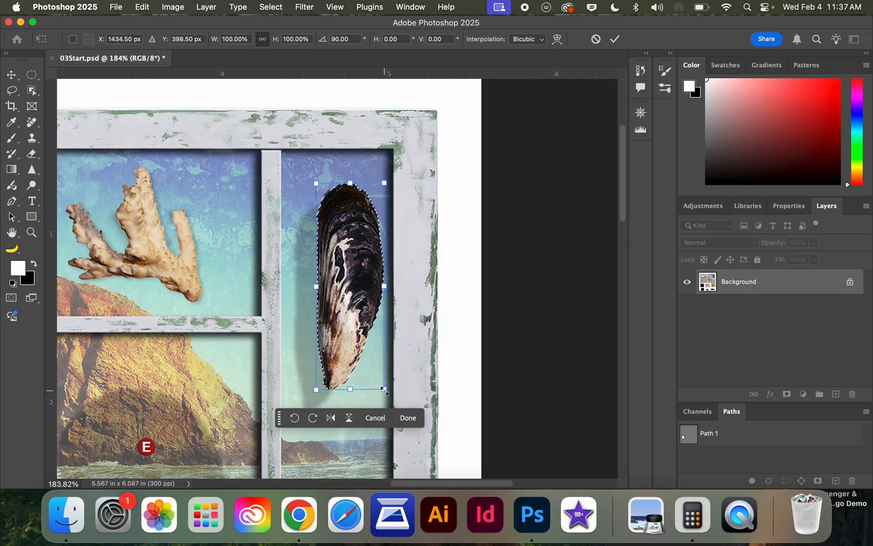
left_click_drag(355, 313, 334, 334)
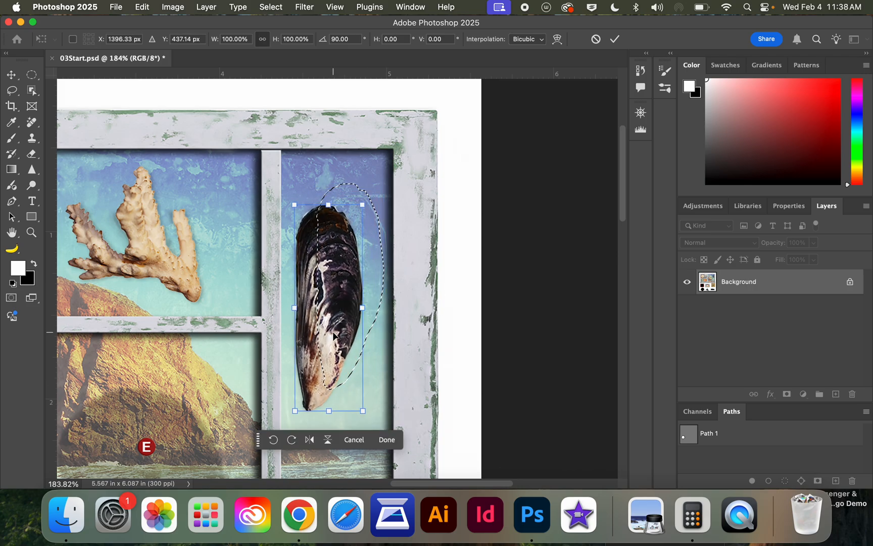
key("Right")
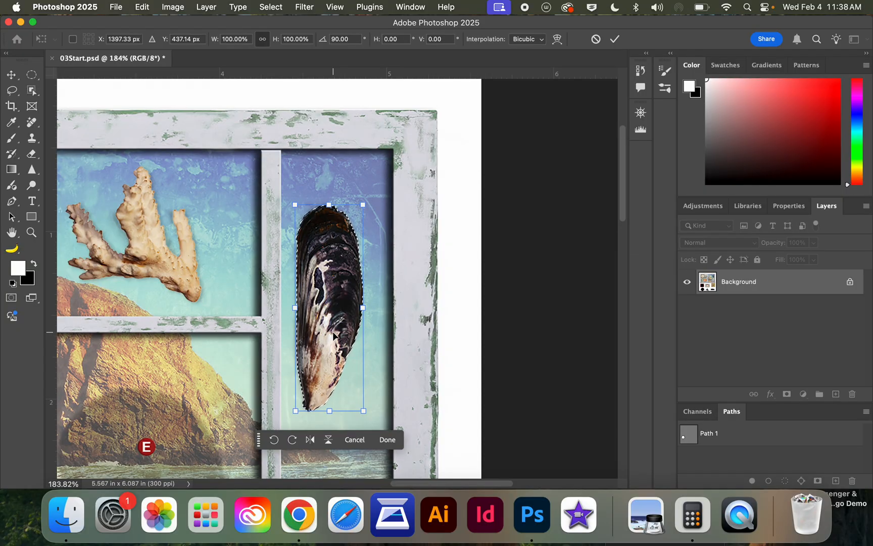
key("Return")
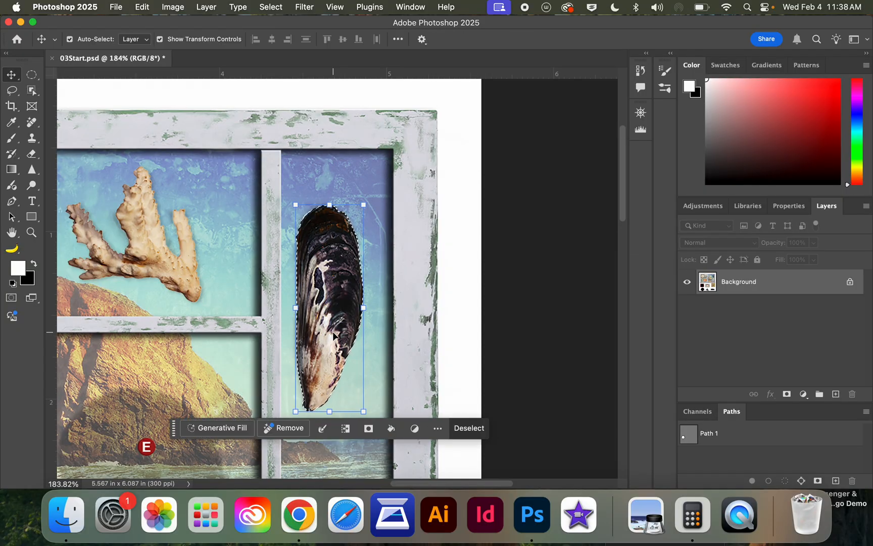
key("super+d")
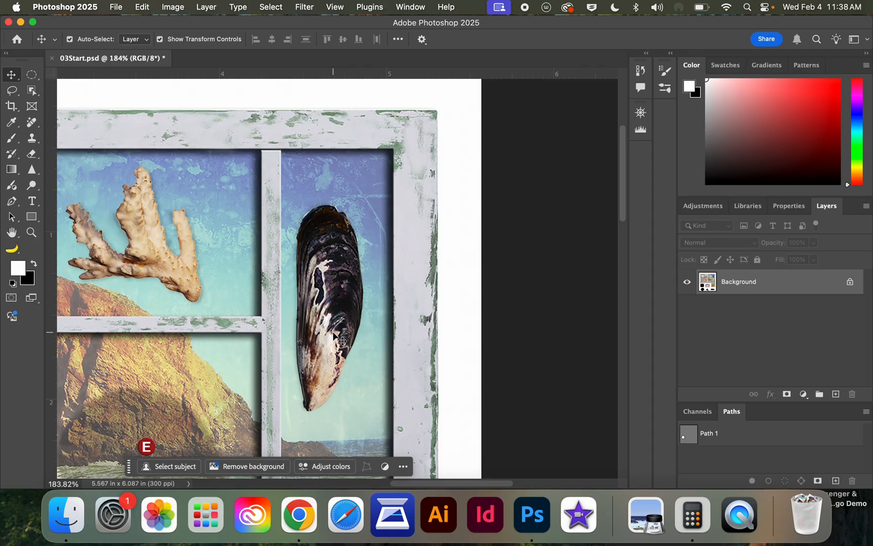
Step: Frame the nautilus shell on the green patterned background at 300% and activate the Magnetic Lasso tool
key("super+minus")
key("super+minus")
scroll(332, 331, "down", 4)
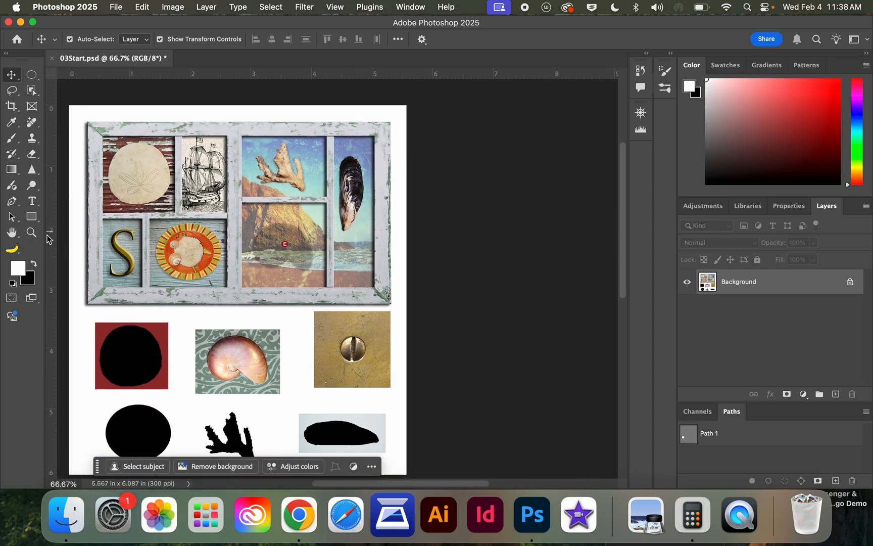
key("z")
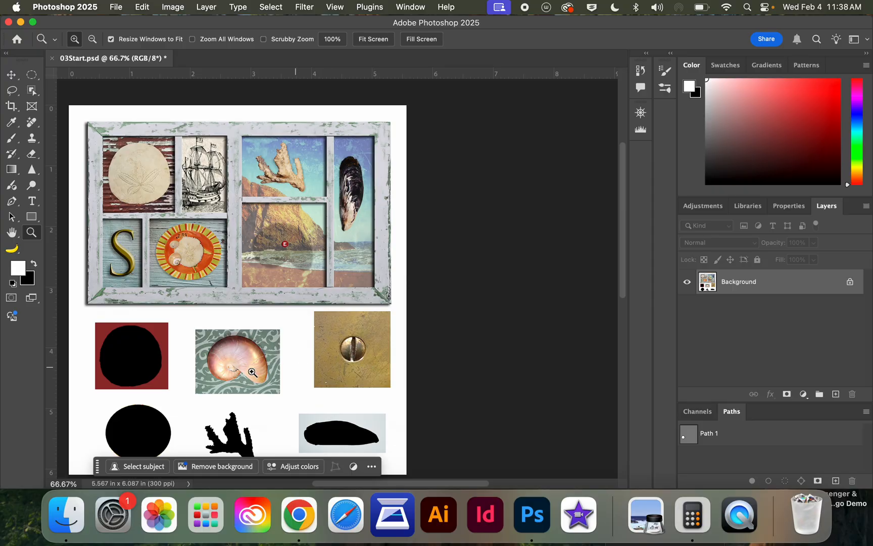
left_click(236, 367)
left_click(238, 361)
left_click(238, 359)
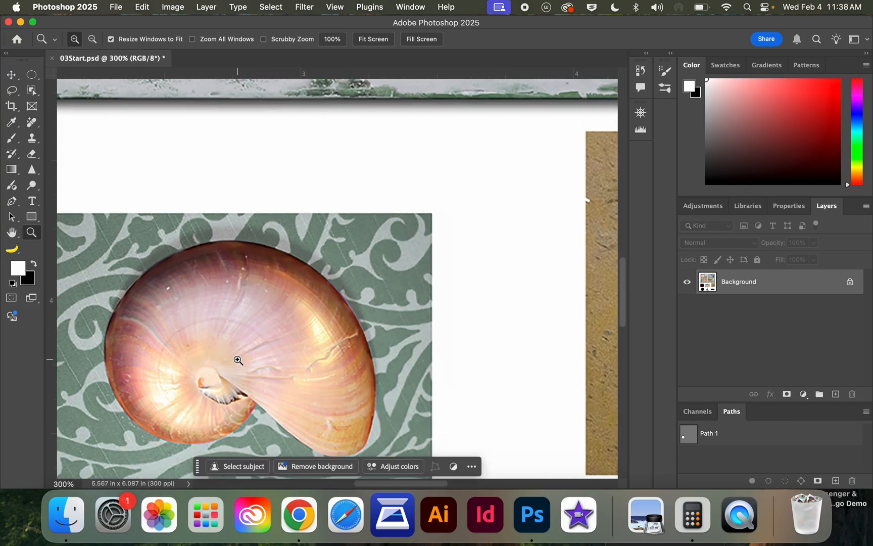
scroll(238, 359, "left", 2)
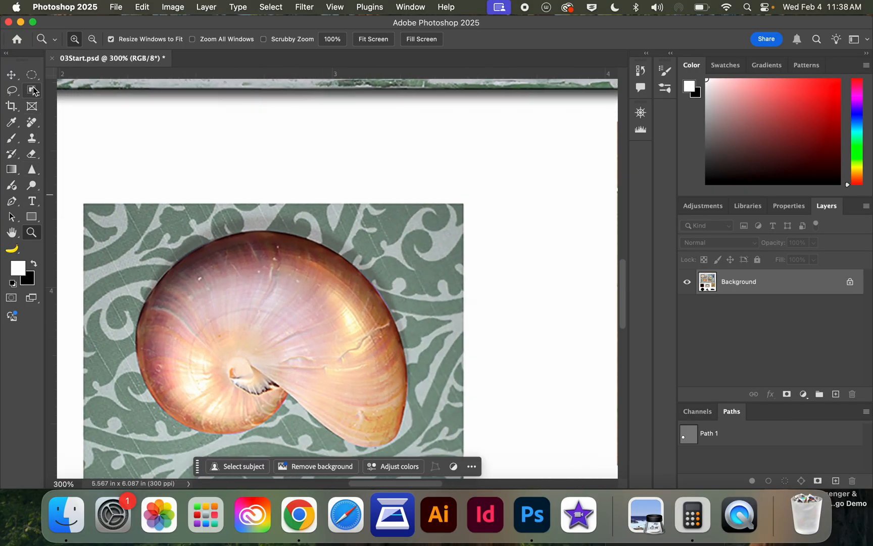
left_click(33, 90)
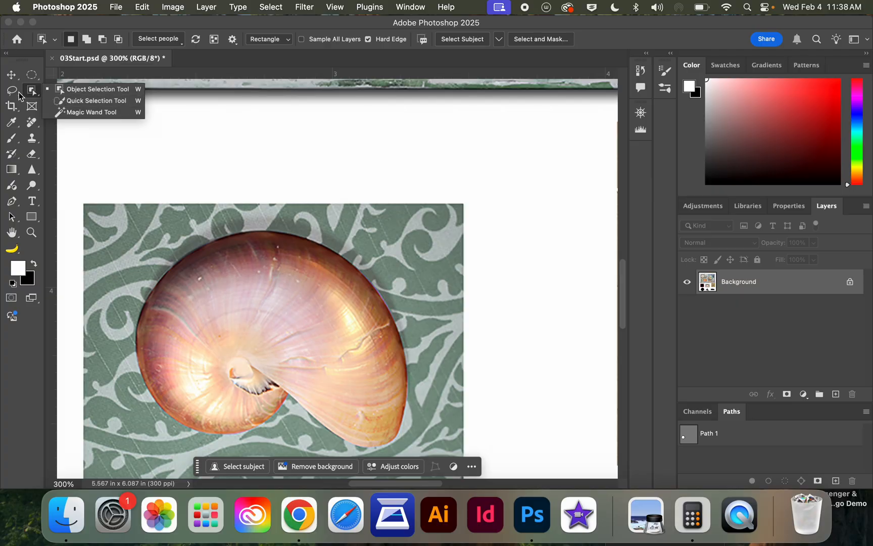
left_click_drag(12, 91, 14, 92)
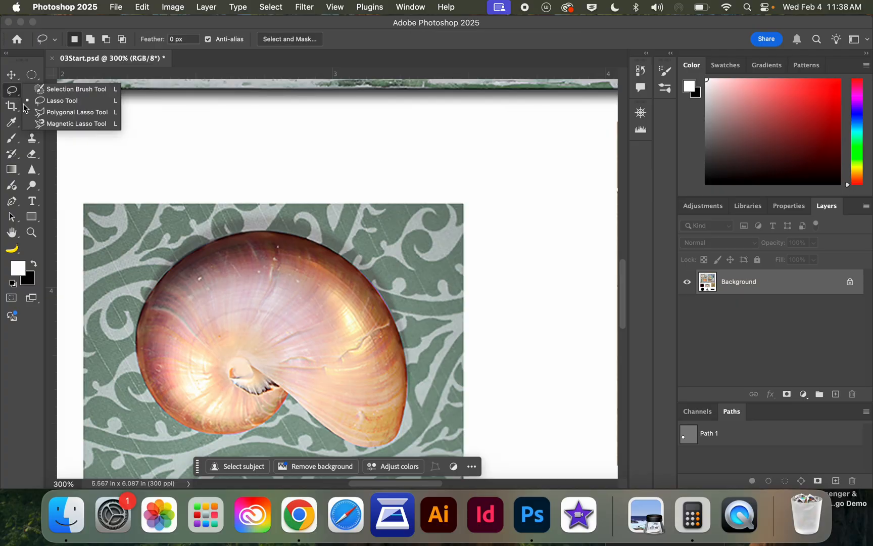
left_click(61, 124)
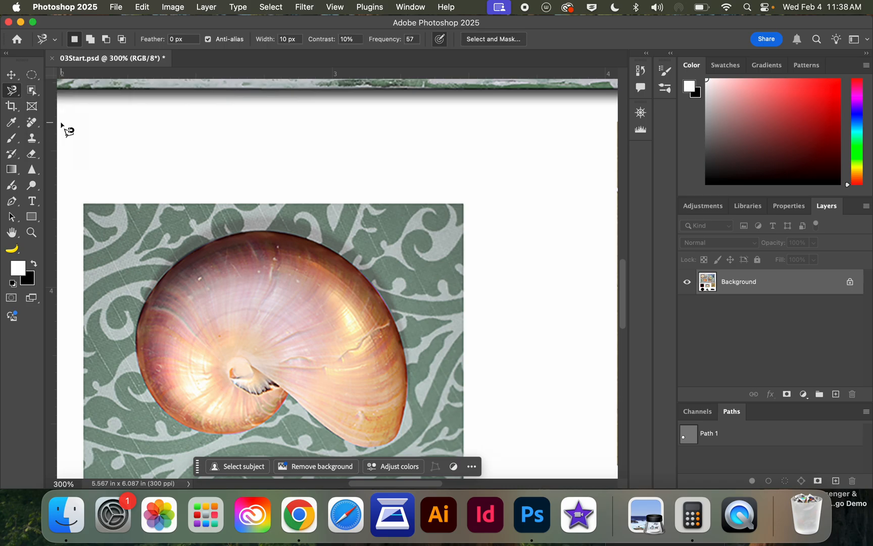
Step: Select the nautilus with the Magnetic Lasso, tracing around its whole edge and closing at the starting point
left_click(137, 333)
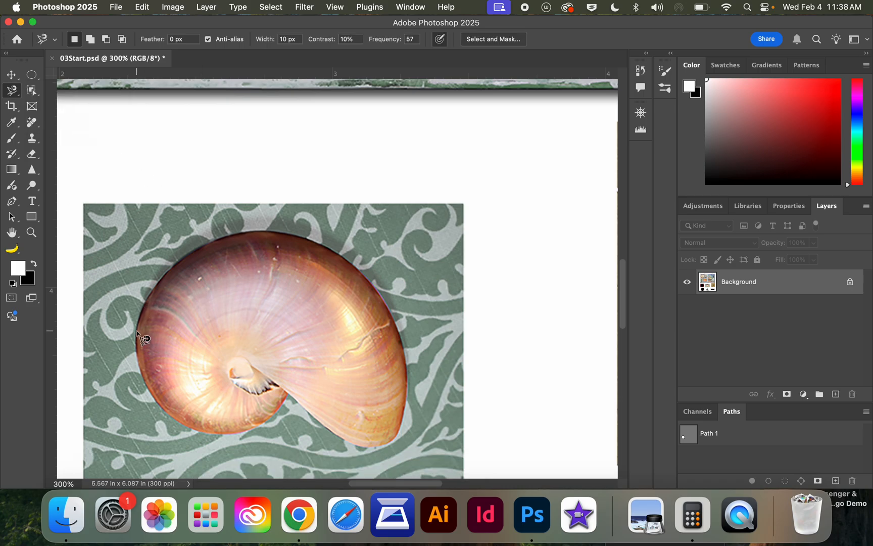
left_click(136, 330)
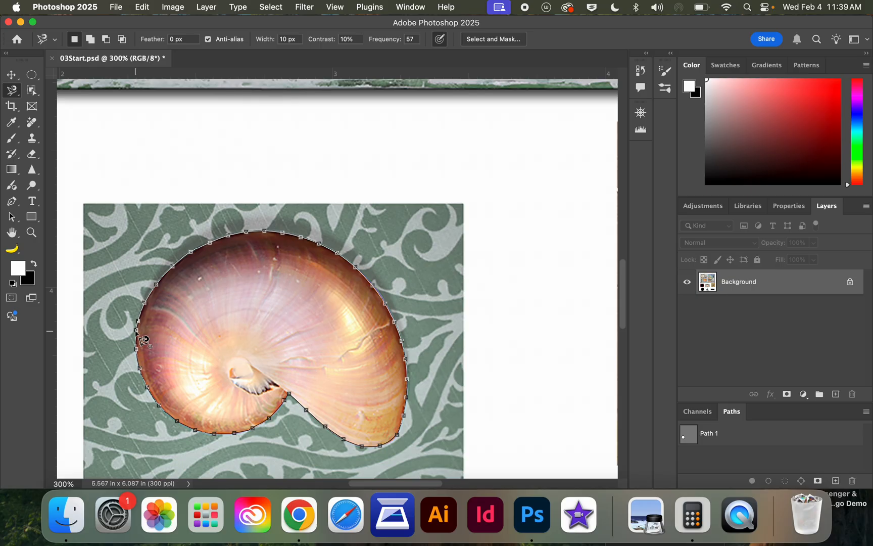
left_click(143, 340)
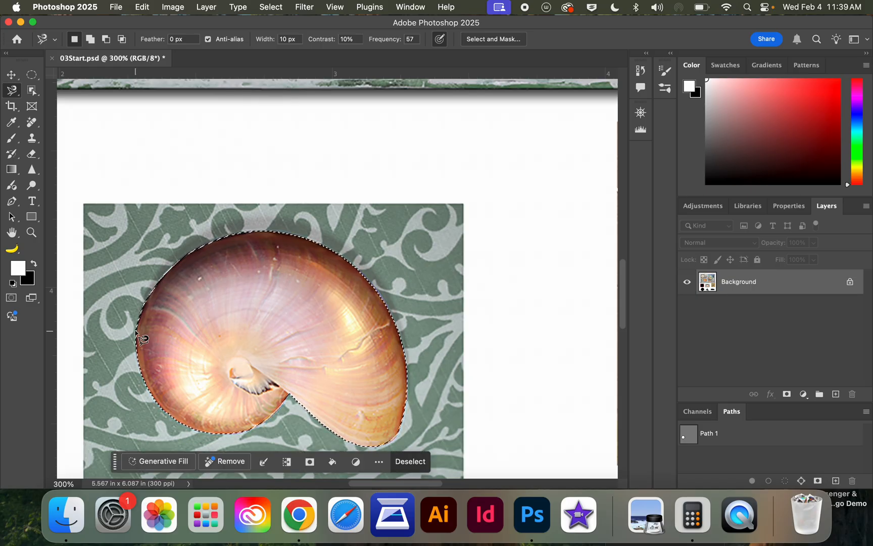
Step: Move the selected nautilus into the beach compartment over area E, check its placement up close and deselect
key("super+1")
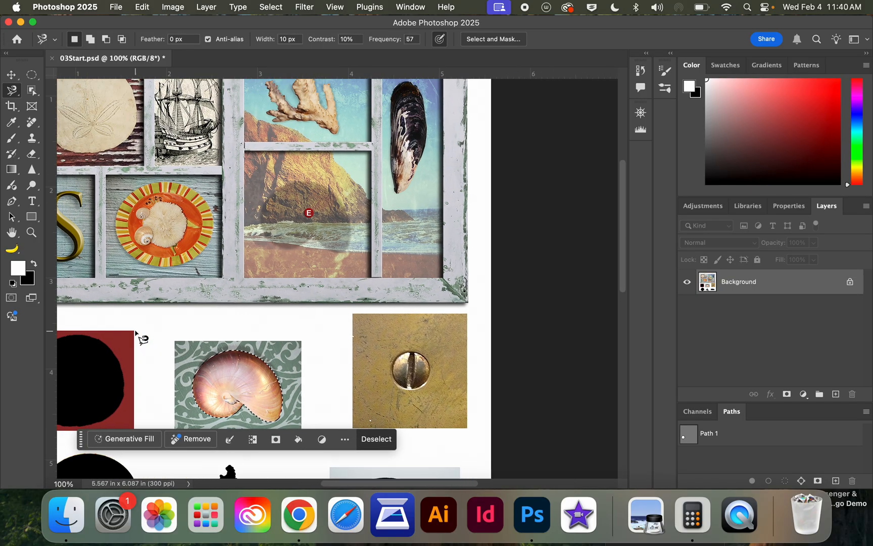
left_click_drag(218, 374, 282, 222)
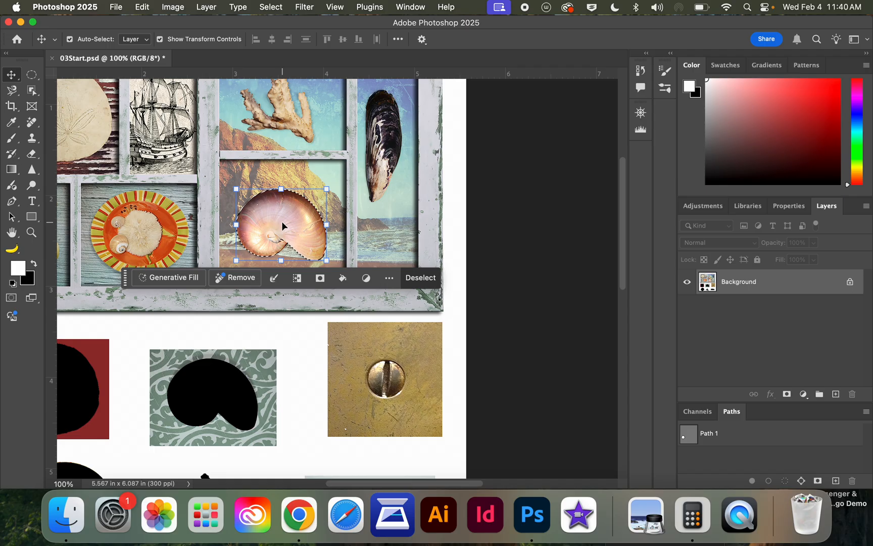
key("z")
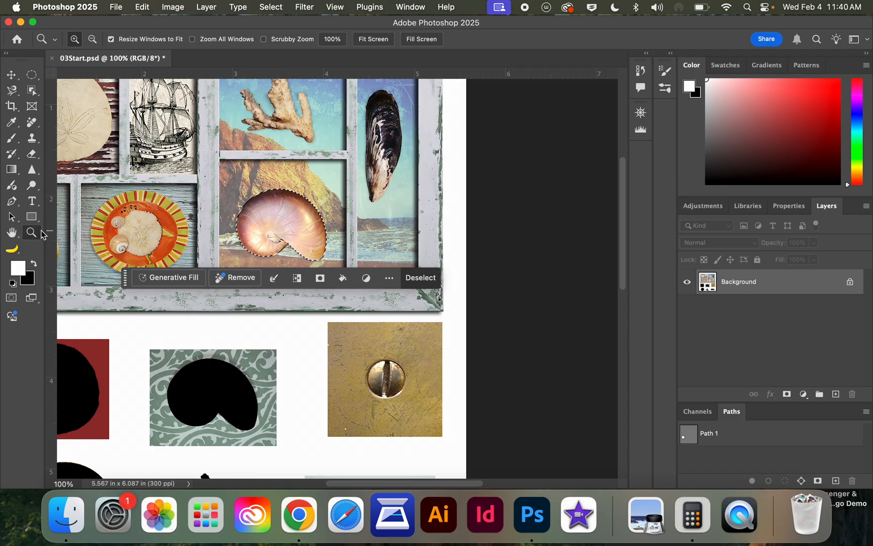
left_click_drag(241, 180, 357, 289)
left_click(17, 76)
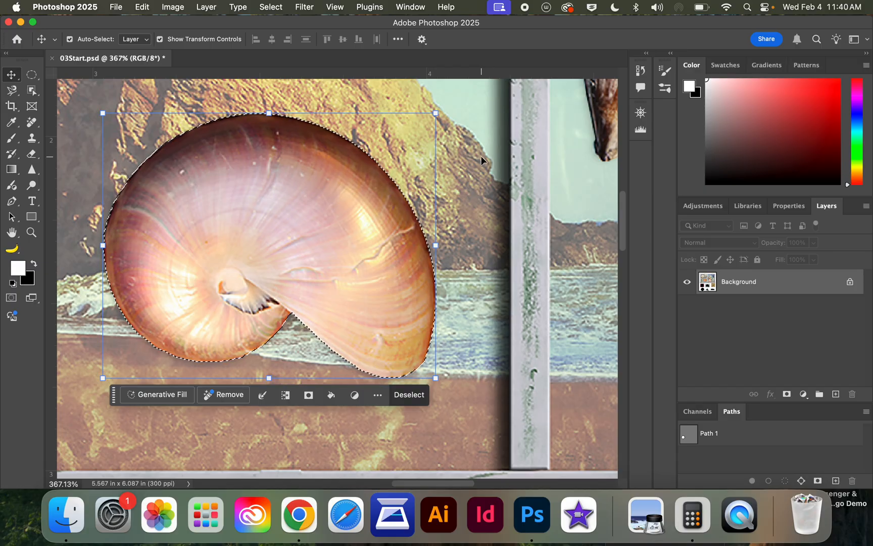
key("super+d")
Step: Select the round screw head on the brass background with the Elliptical Marquee tool, repositioning and resizing the marquee to its edge
key("super+minus")
key("super+minus")
key("super+minus")
key("super+minus")
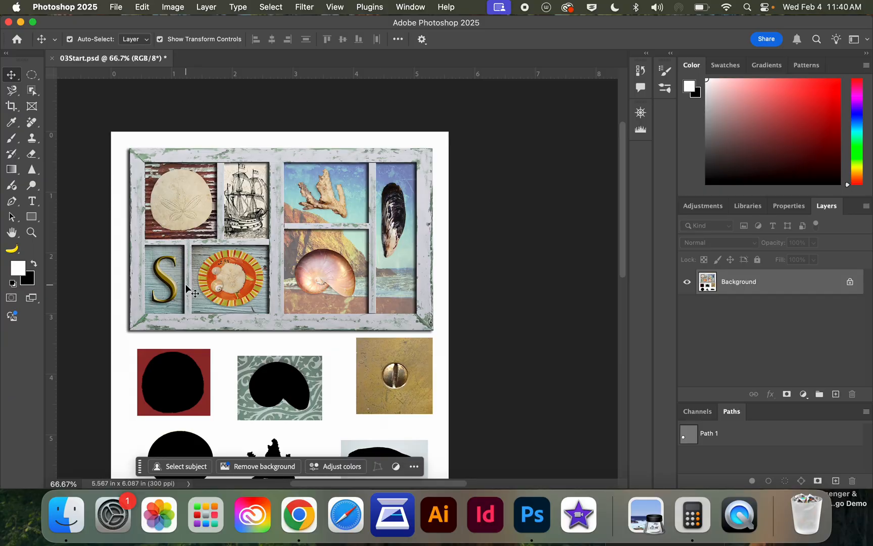
key("z")
left_click_drag(405, 386, 404, 384)
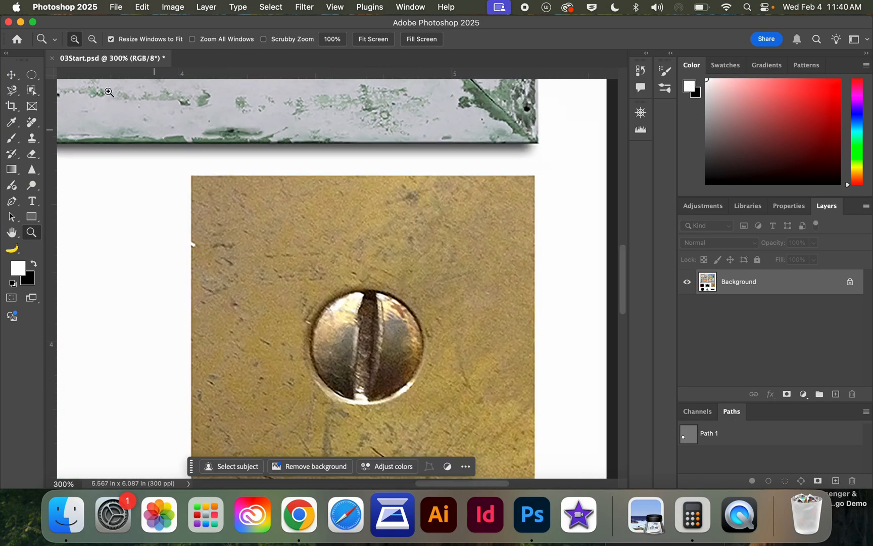
left_click_drag(32, 75, 89, 83)
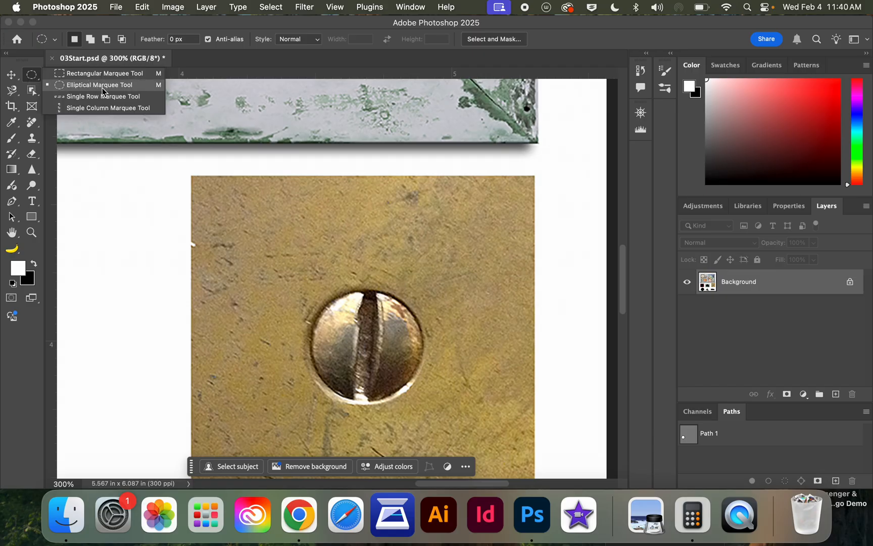
left_click_drag(103, 89, 101, 87)
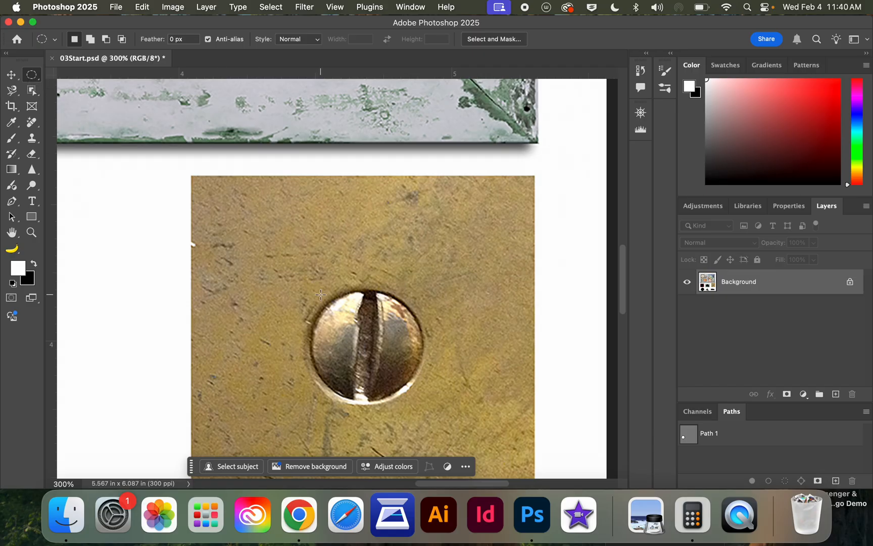
left_click_drag(320, 294, 320, 294)
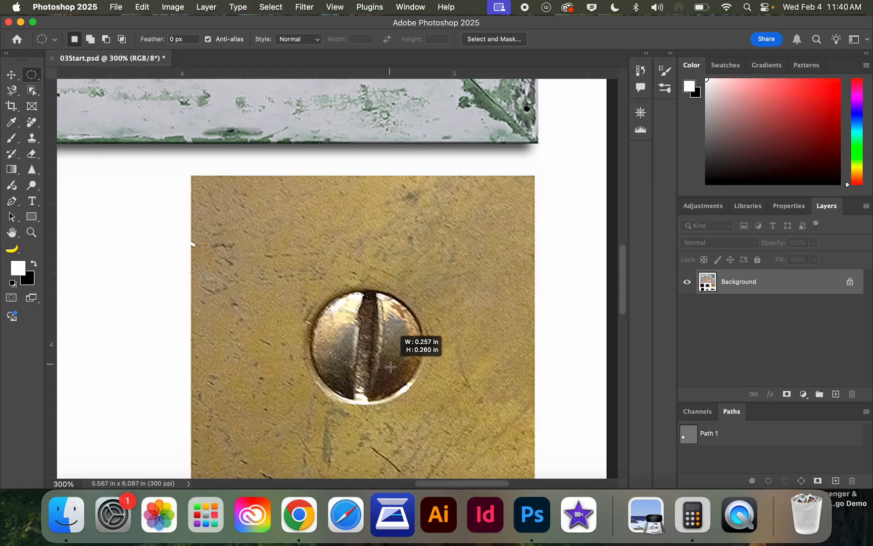
left_click_drag(401, 379, 415, 395)
key("space")
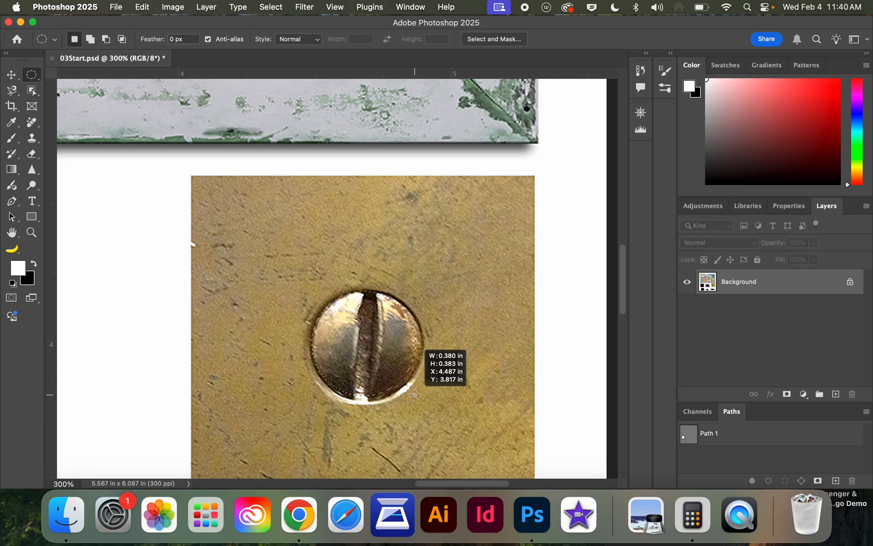
left_click_drag(414, 395, 422, 401)
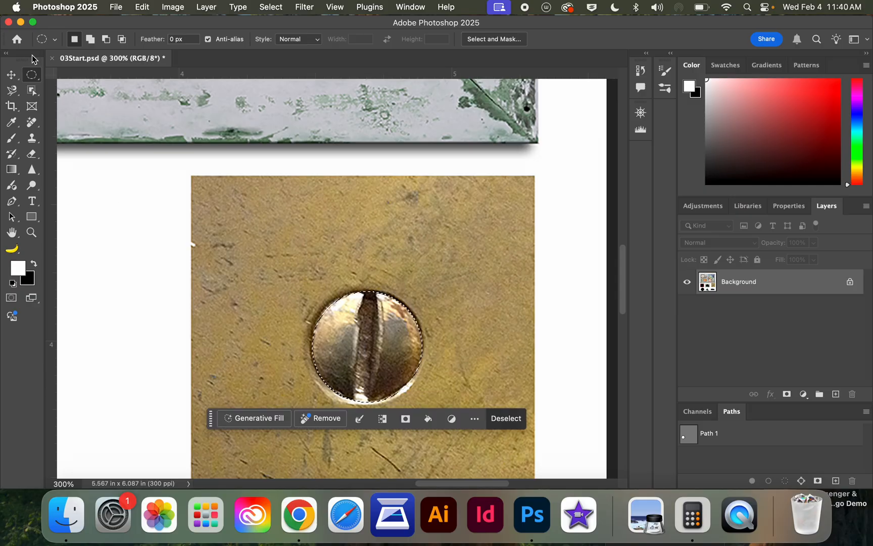
Step: Move the selected screw head from the brass background onto the lower-right corner of the shadowbox frame
left_click(11, 76)
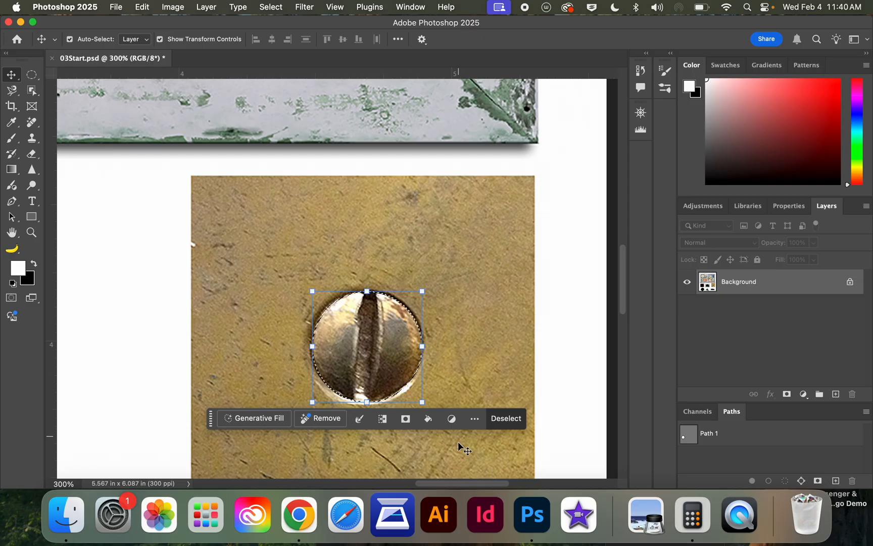
left_click_drag(402, 375, 451, 174)
key("super+1")
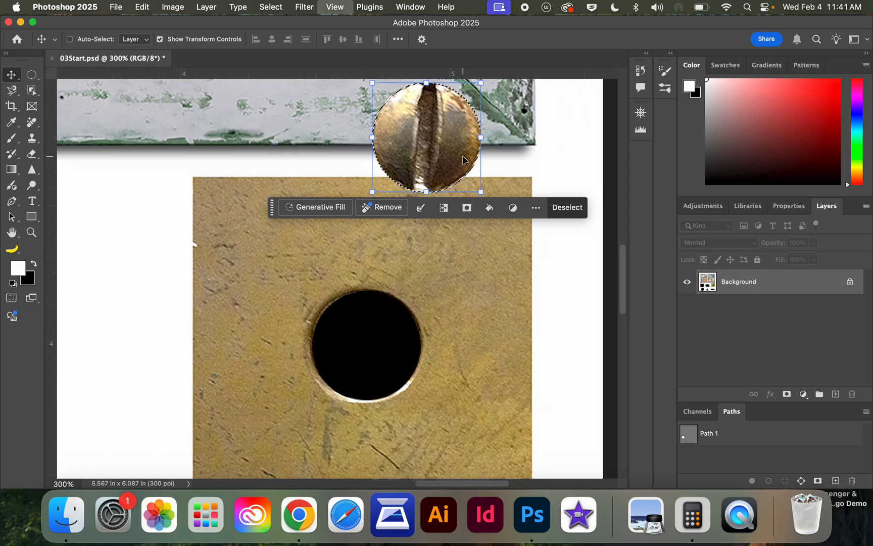
key("super+minus")
left_click_drag(360, 249, 373, 239)
key("super+plus")
key("super+plus")
key("super+plus")
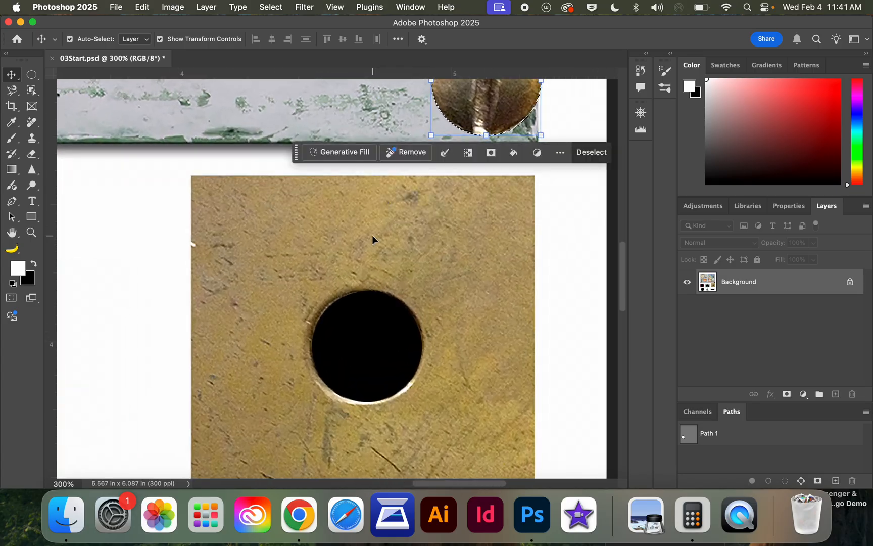
scroll(372, 234, "up", 5)
scroll(372, 234, "right", 3)
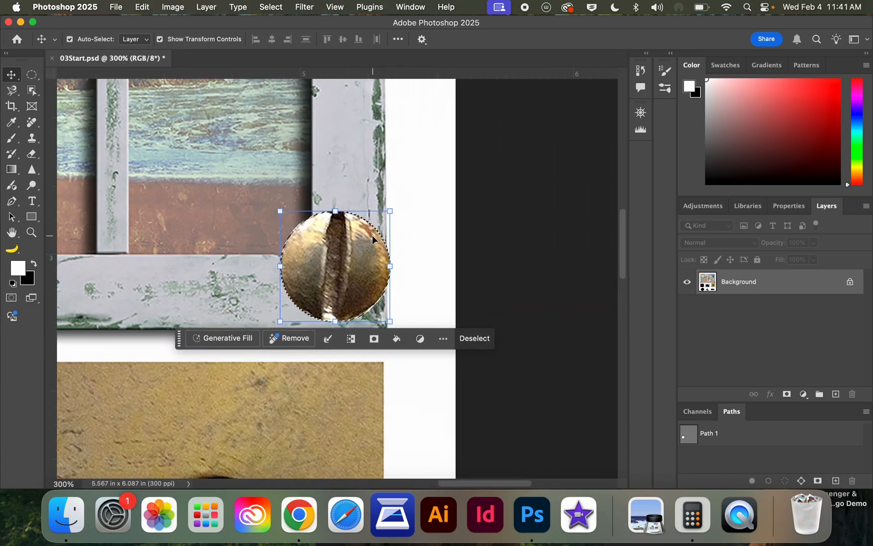
Step: Scale the screw head proportionally to about 55% within the frame's lower-right corner and apply the transformation
left_click(389, 212)
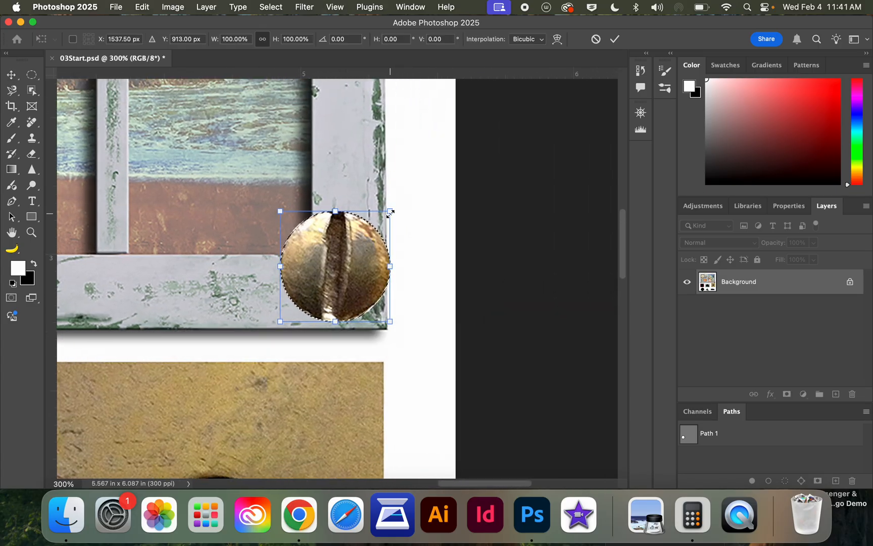
left_click_drag(390, 214, 359, 280)
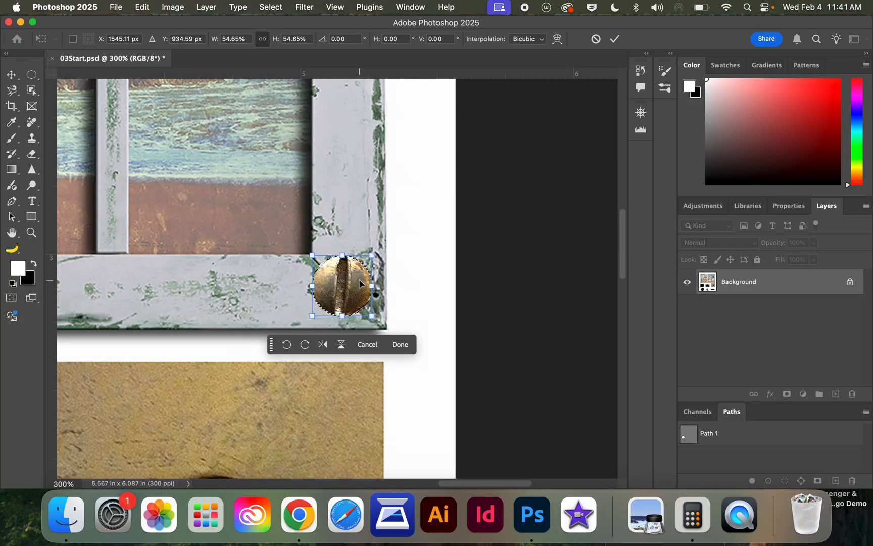
key("Return")
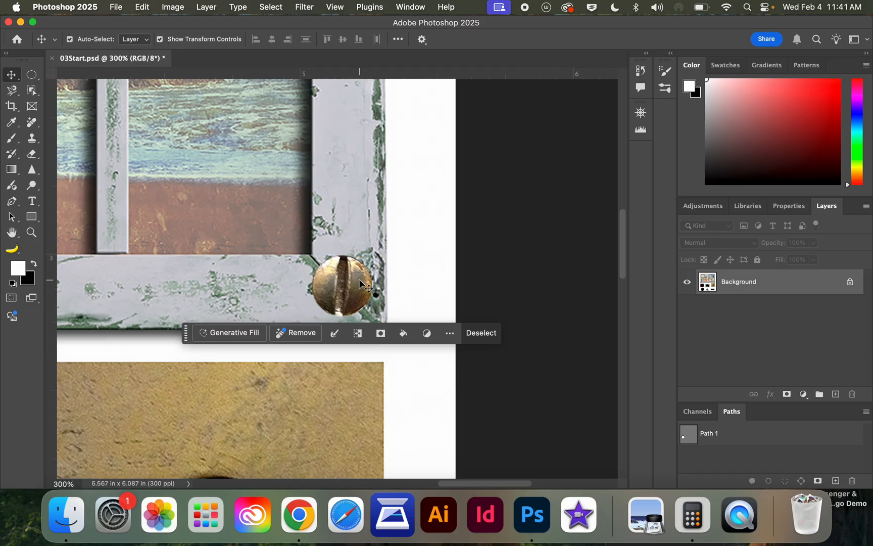
key("super+d")
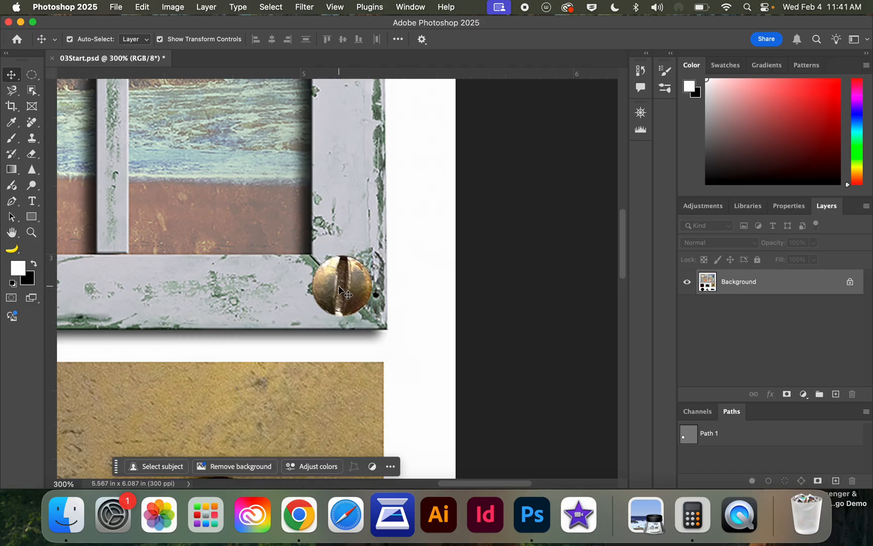
left_click_drag(347, 293, 312, 292)
key("super+z")
key("super+z")
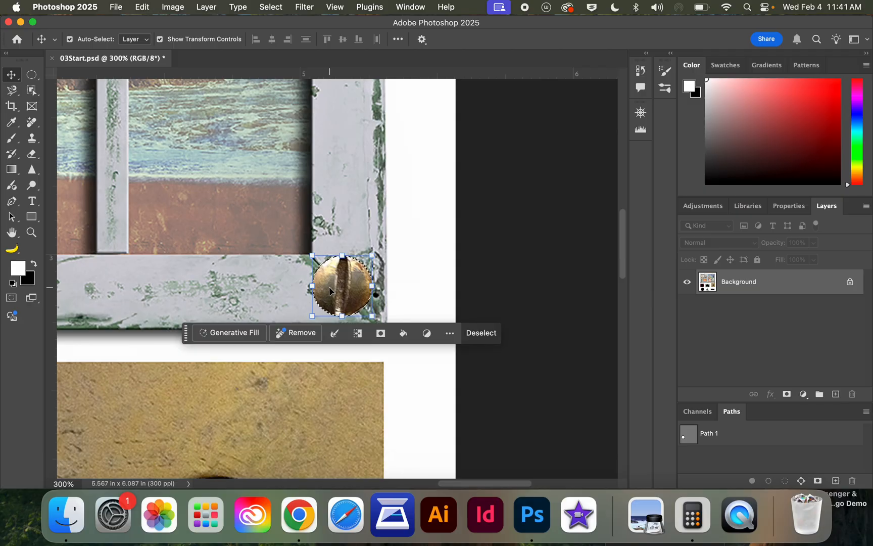
Step: Copy the selected screw head, paste it onto a new layer and position the copy at the frame's upper-right corner
key("super+c")
key("super+v")
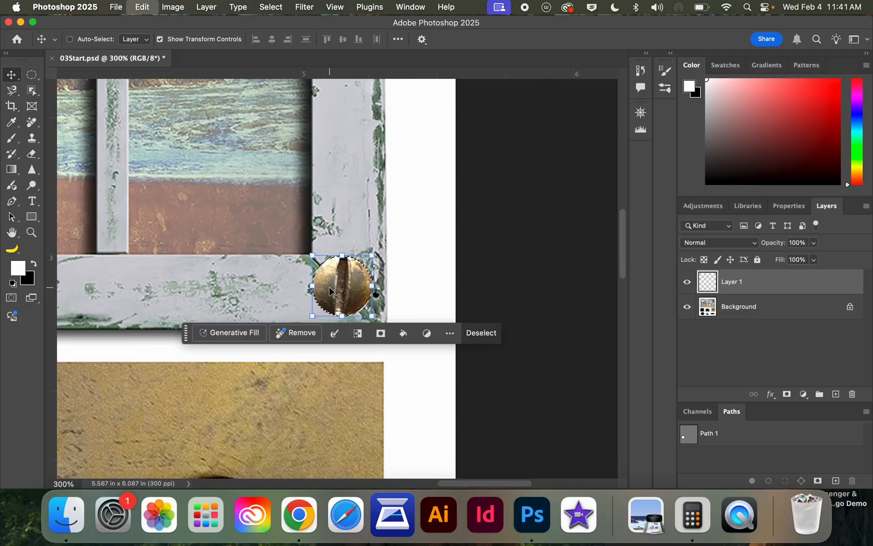
left_click_drag(329, 287, 340, 145)
key("super+1")
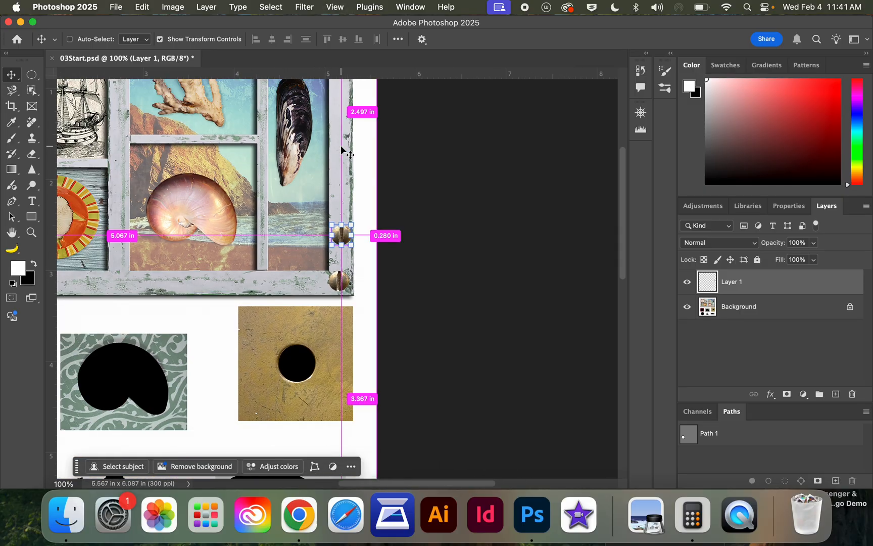
scroll(340, 145, "up", 3)
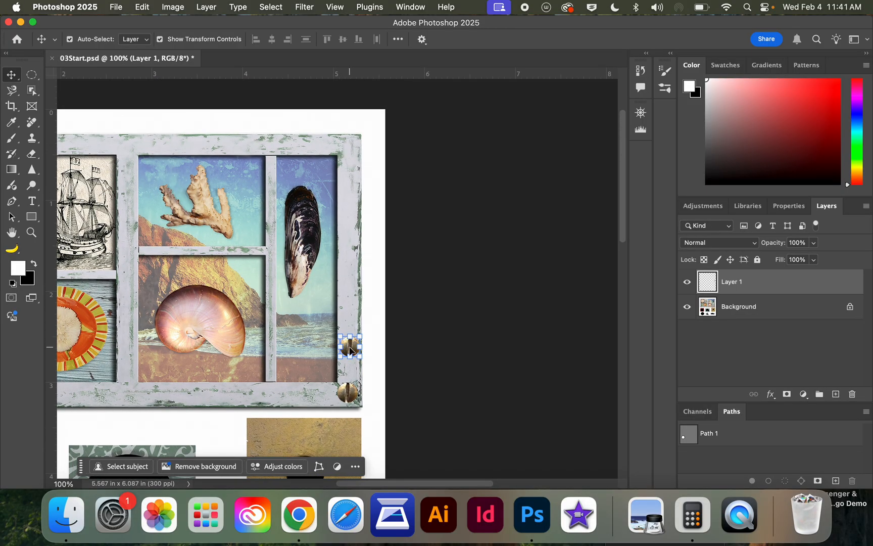
left_click_drag(350, 349, 354, 146)
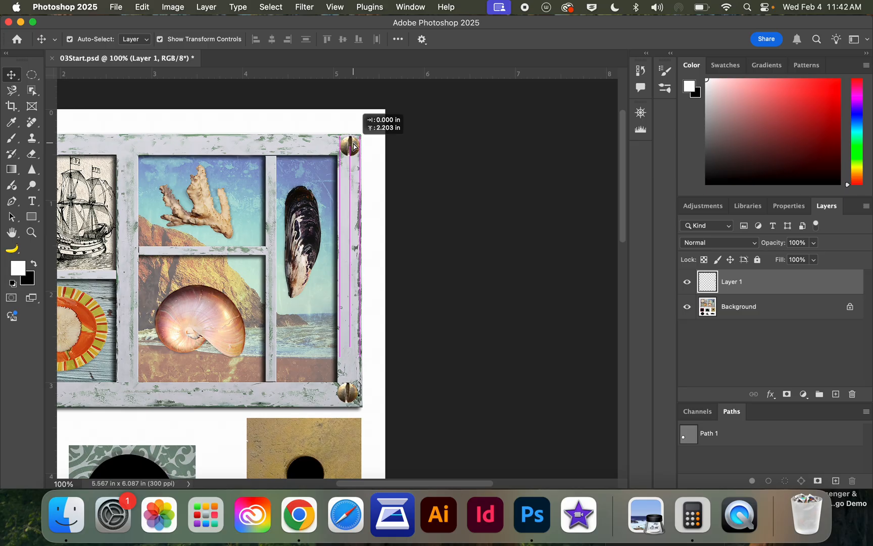
left_click_drag(354, 147, 354, 147)
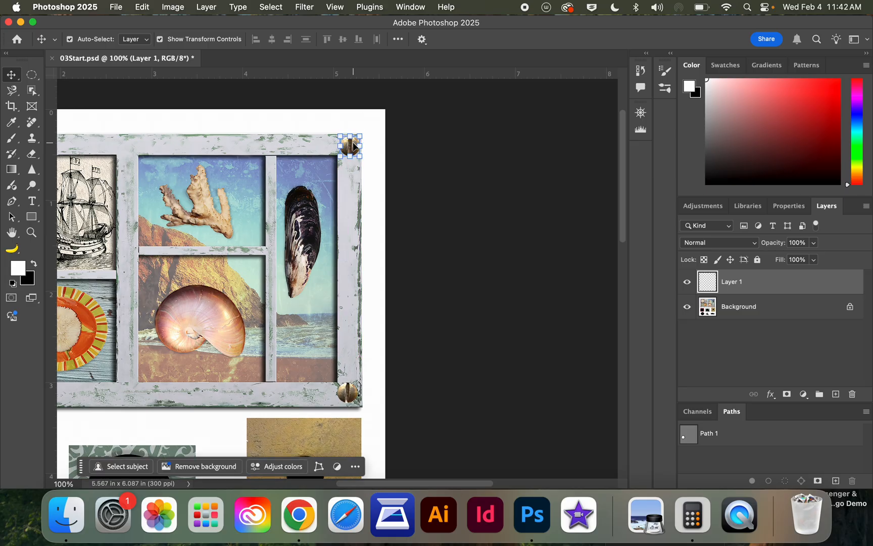
key("super")
key("super+f")
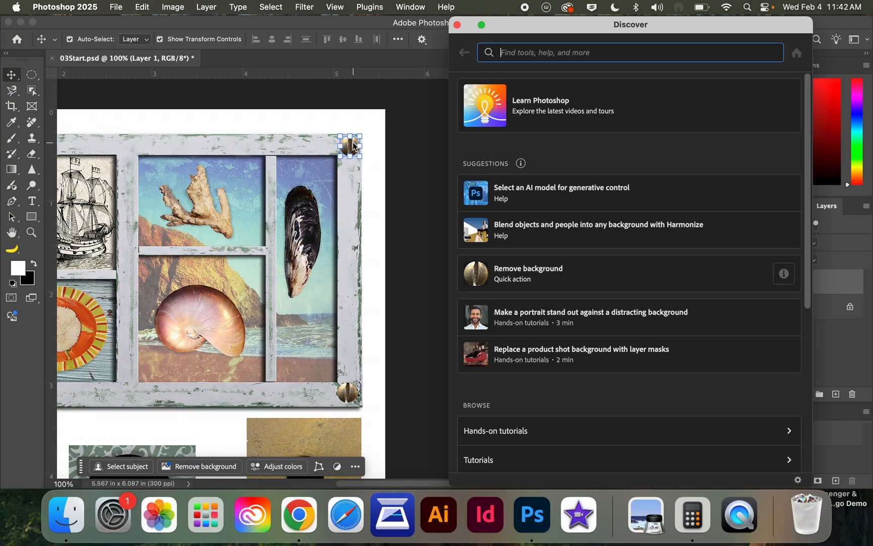
left_click(457, 25)
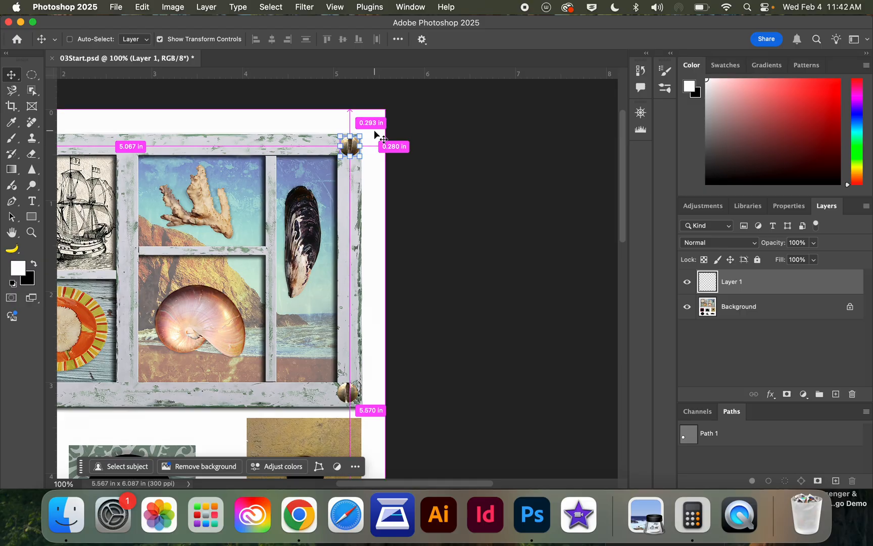
Step: Duplicate the pasted screw head twice, placing the copies at the frame's upper-left and lower-left corners, and deselect the layers
left_click_drag(339, 139, 129, 180)
scroll(129, 179, "left", 10)
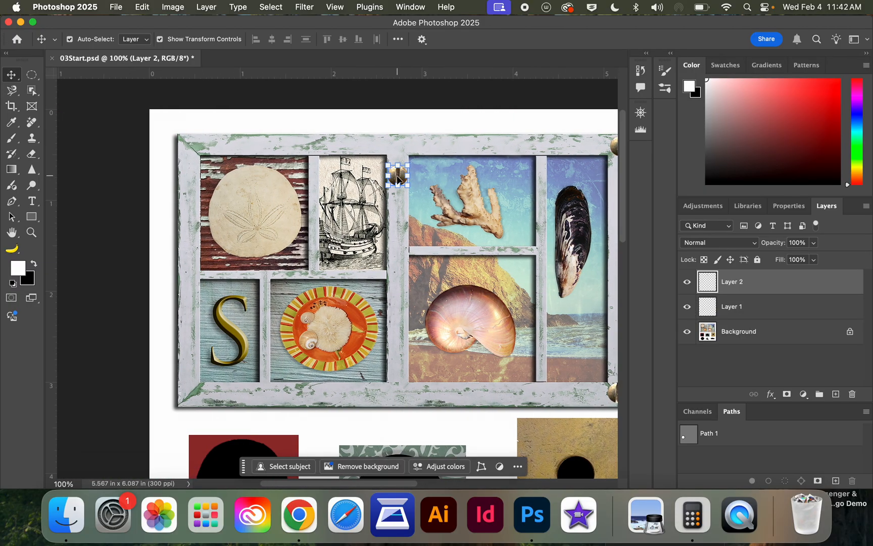
left_click_drag(399, 178, 191, 395)
key("super")
left_click(149, 347)
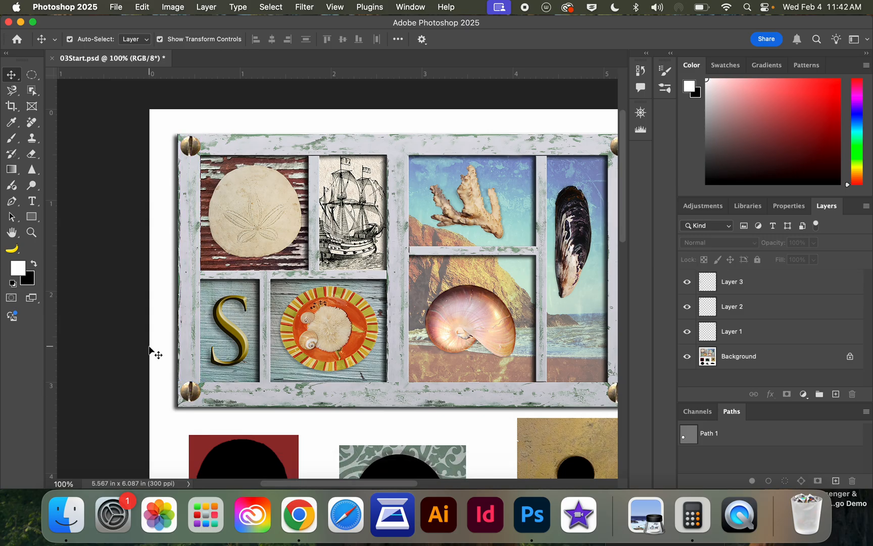
Step: Start a crop with the unconstrained Ratio preset and bring its upper-left corner in to the shadowbox frame
scroll(366, 283, "right", 5)
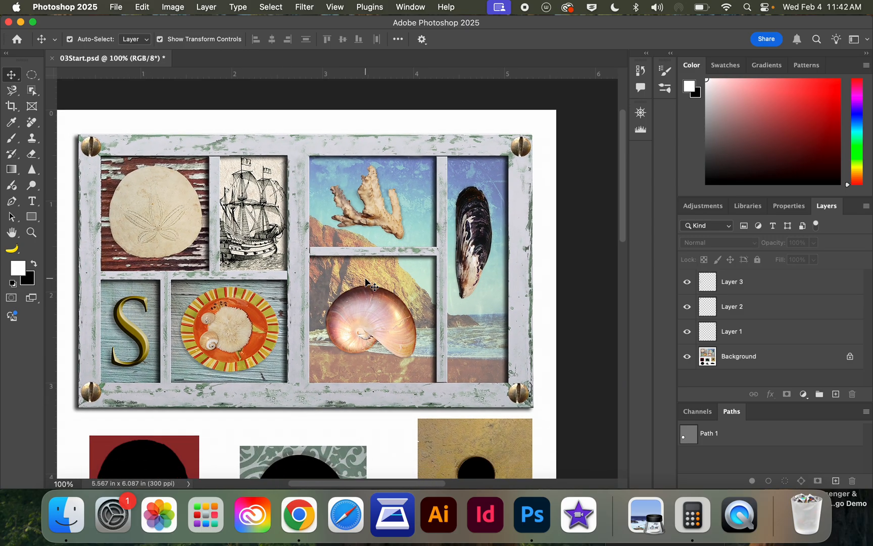
scroll(366, 283, "down", 10)
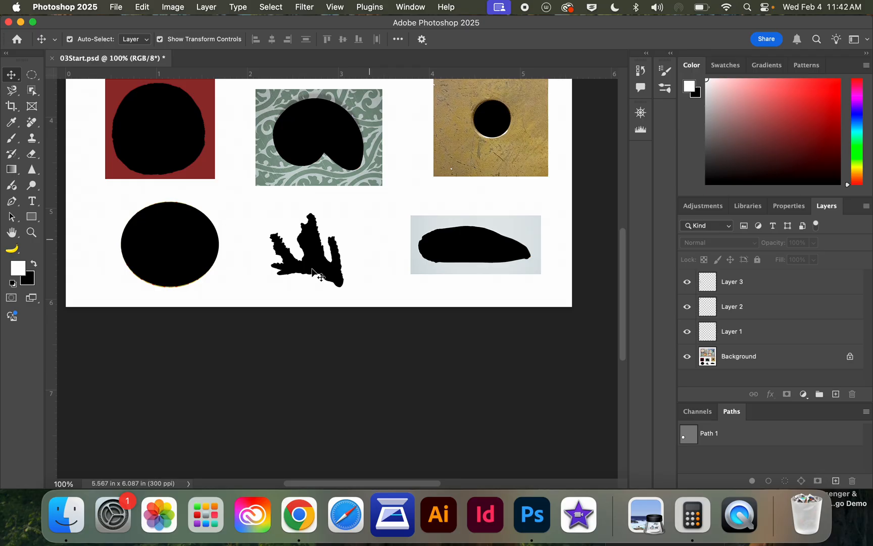
key("super+minus")
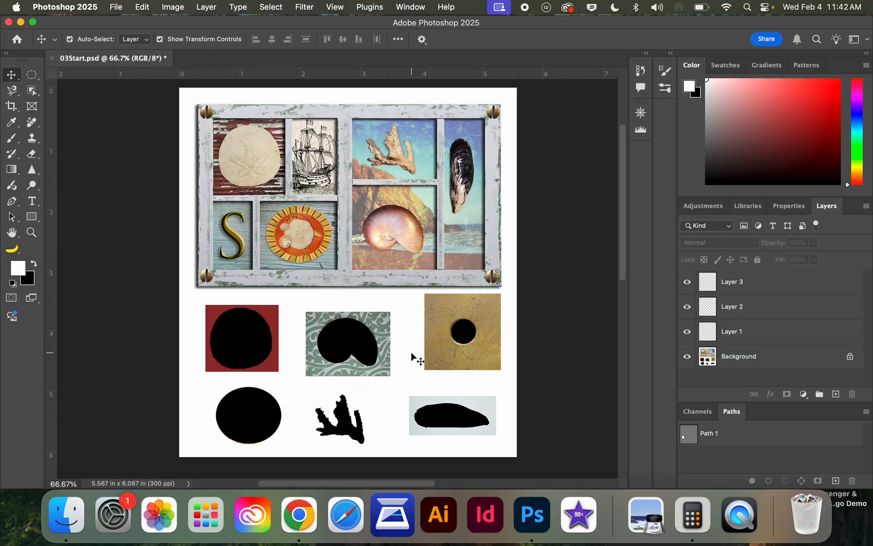
left_click(15, 112)
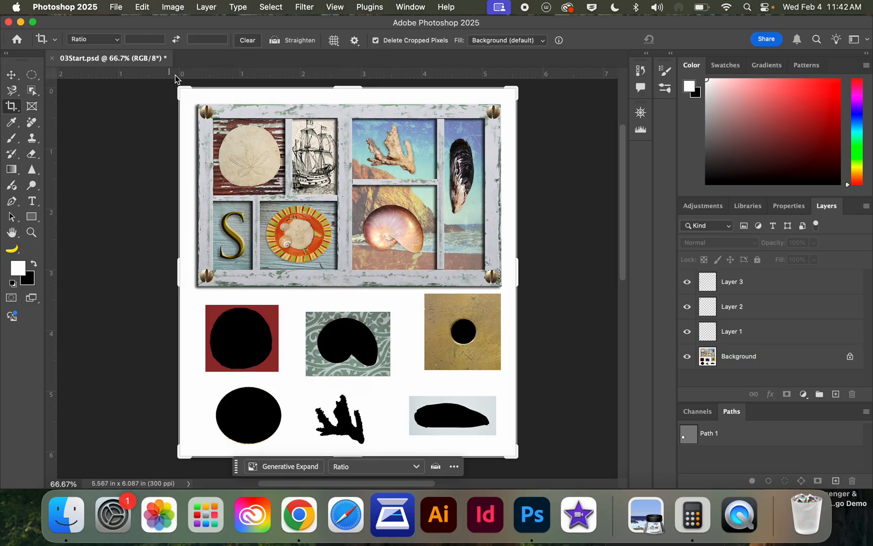
left_click(117, 41)
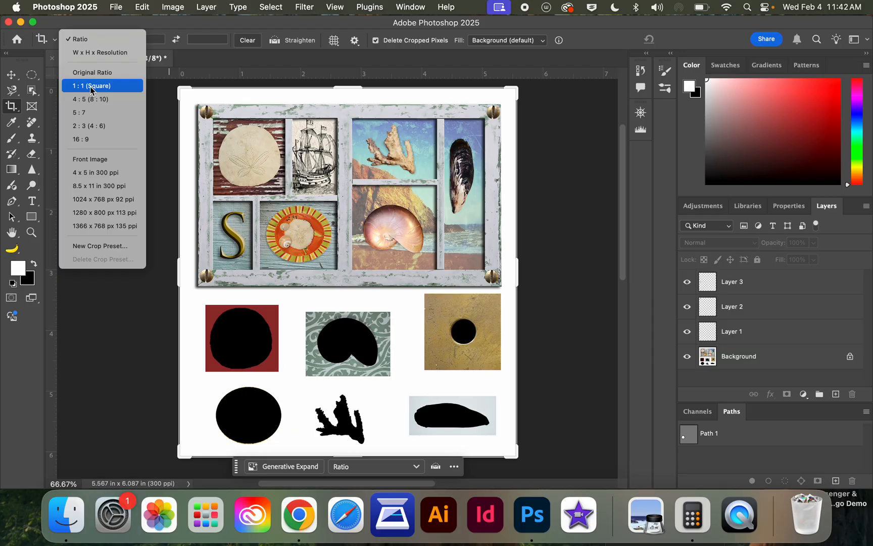
left_click(80, 39)
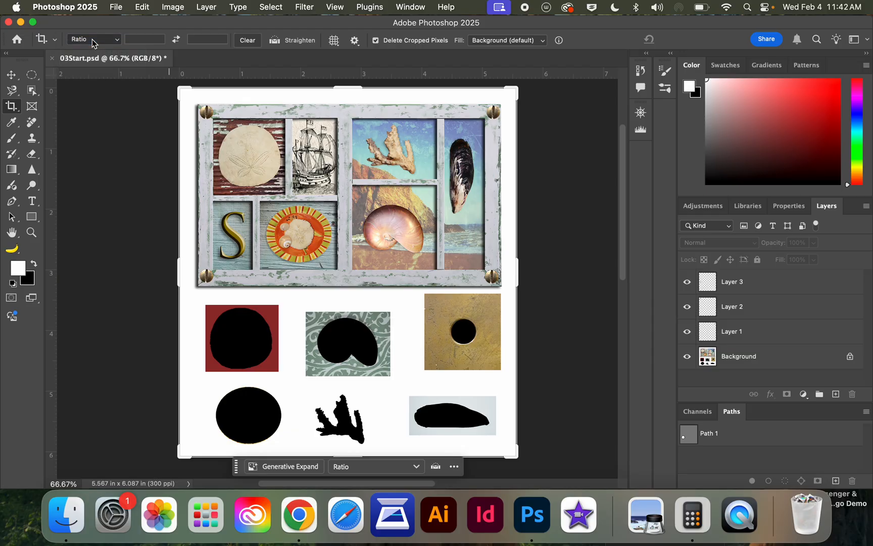
mouse_move(177, 87)
left_mouse_down()
mouse_move(185, 123)
mouse_move(187, 98)
left_mouse_up()
Step: Bring the crop's lower-right corner up to the shadowbox frame so the cut-out source images are excluded
key("super+equal")
key("super+equal")
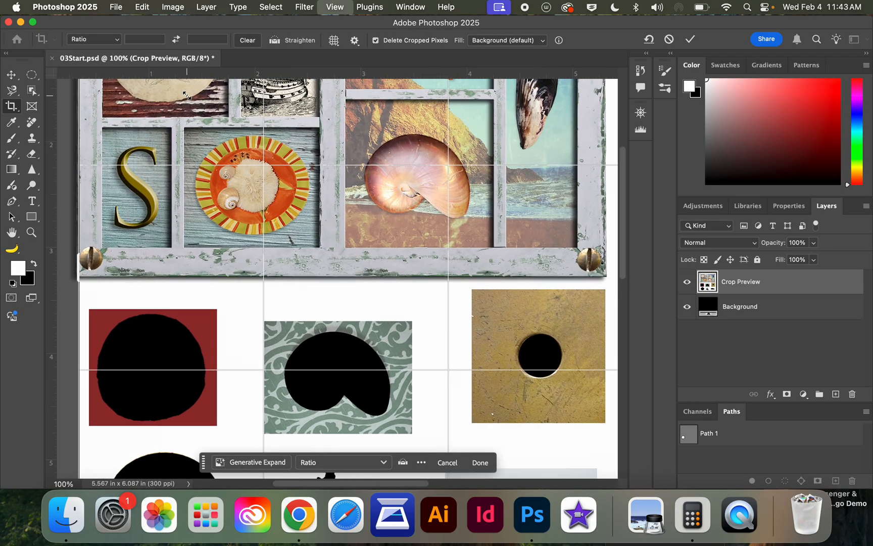
scroll(186, 98, "down", 2)
scroll(186, 94, "down", 5)
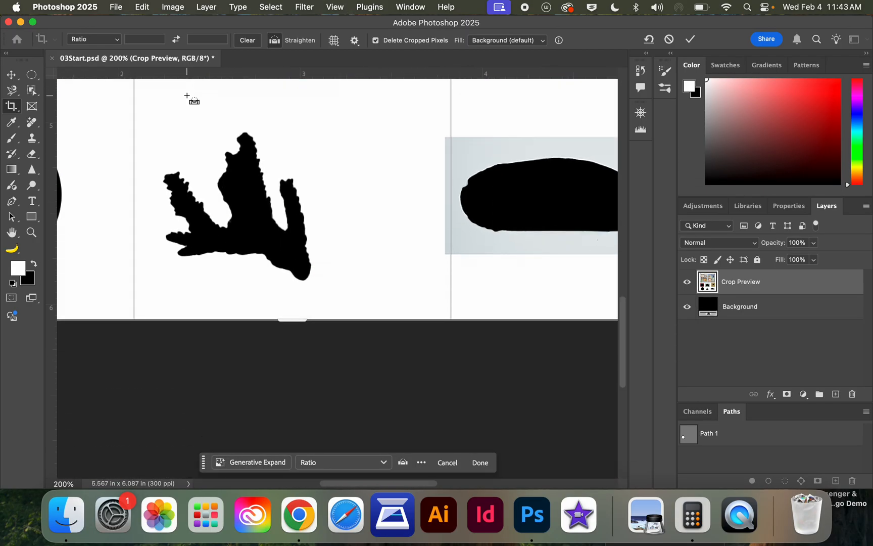
key("super+minus")
key("super+minus")
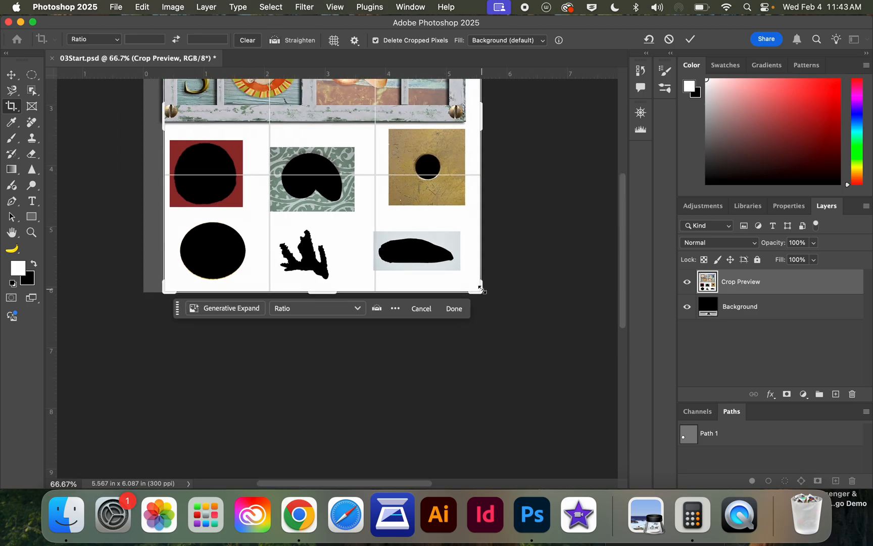
left_click_drag(480, 289, 477, 208)
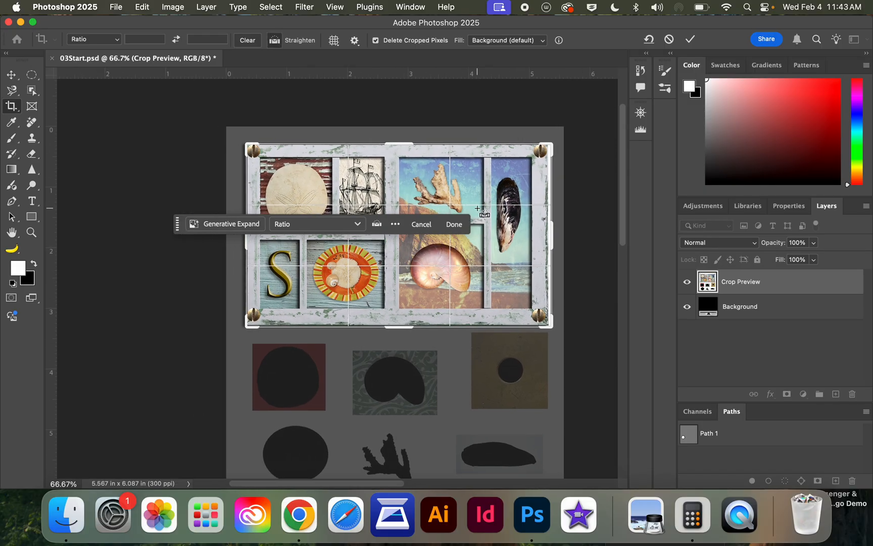
Step: Nudge the crop area slightly left and up to align its boundary with the shadowbox frame
key("super+plus")
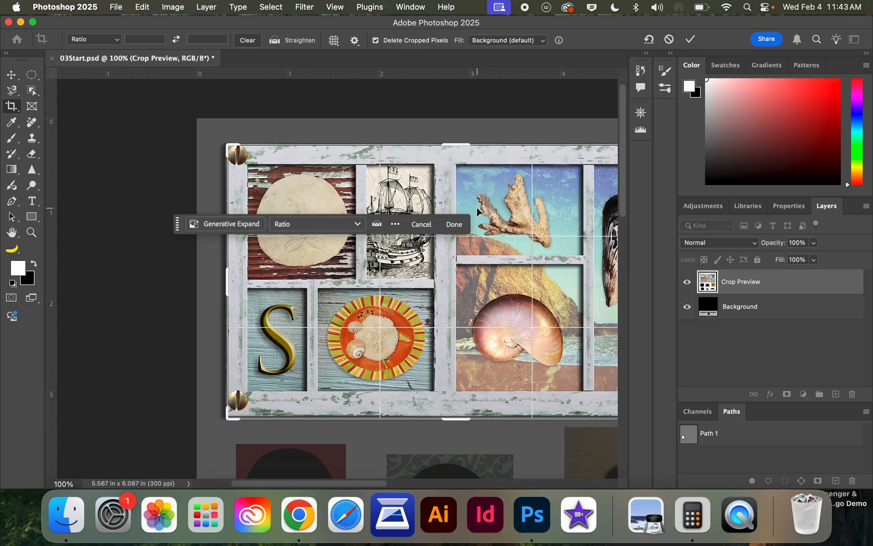
scroll(477, 211, "down", 5)
scroll(477, 212, "right", 4)
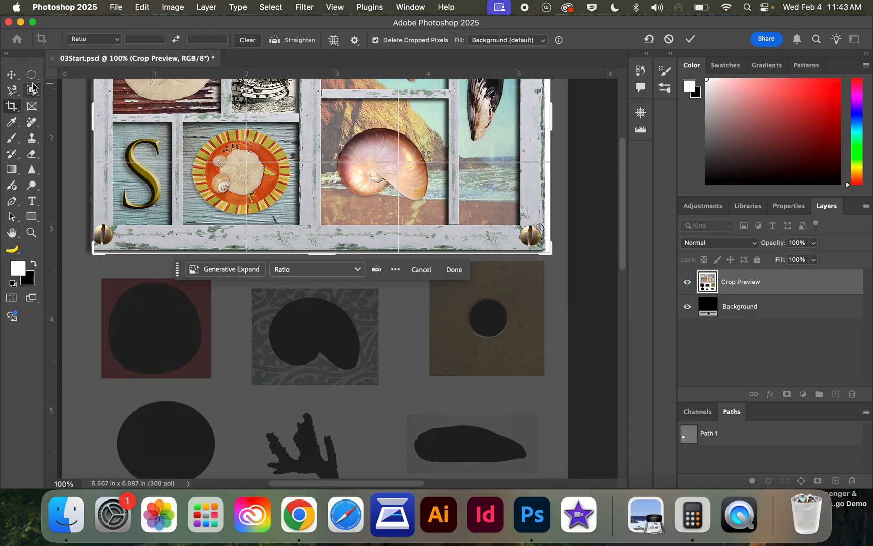
key("Left")
key("Left")
key("Left")
key("Left")
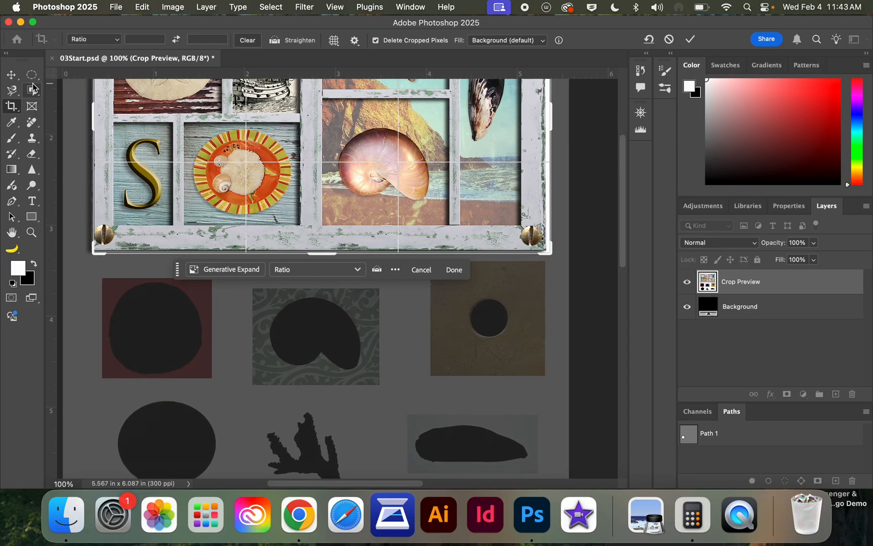
key("Up")
key("Up")
key("Up")
key("Up")
key("Up")
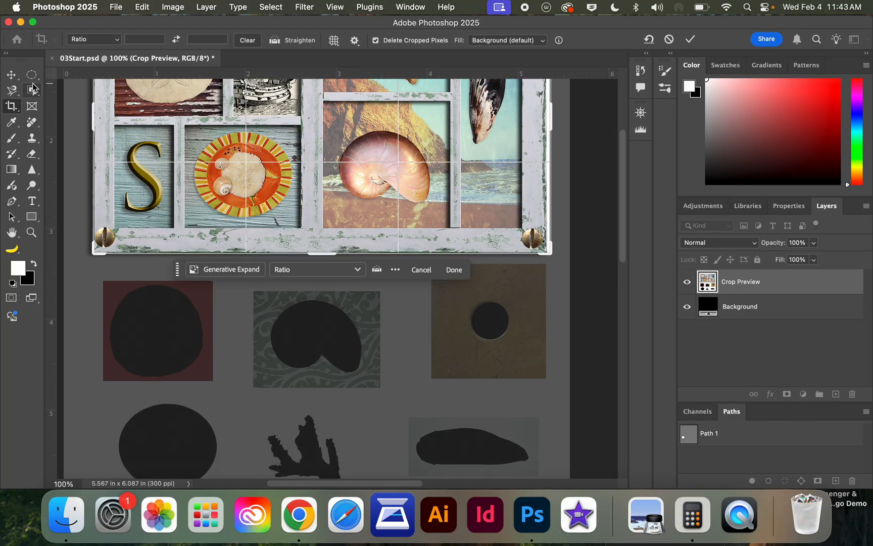
Step: Tighten the crop's right edge against the frame and apply the crop
scroll(238, 191, "up", 5)
scroll(238, 191, "right", 5)
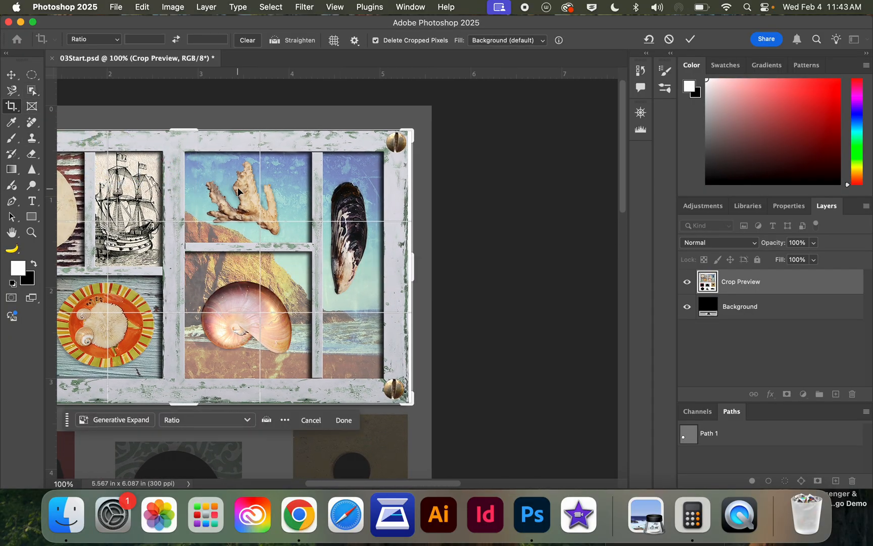
left_click_drag(414, 265, 413, 264)
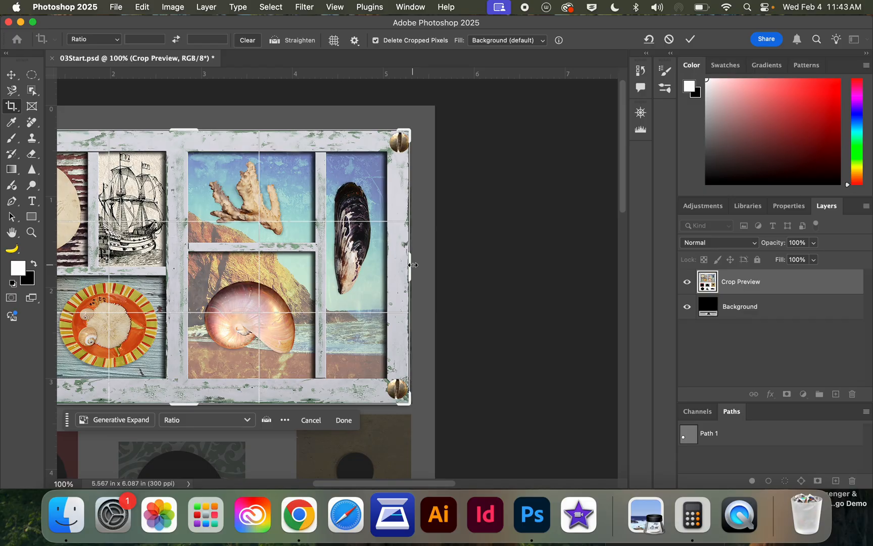
key("Return")
key("v")
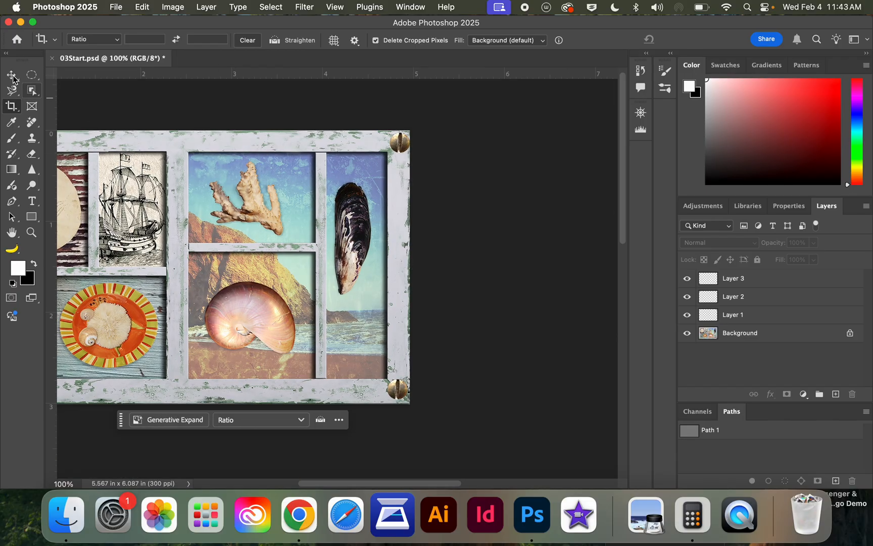